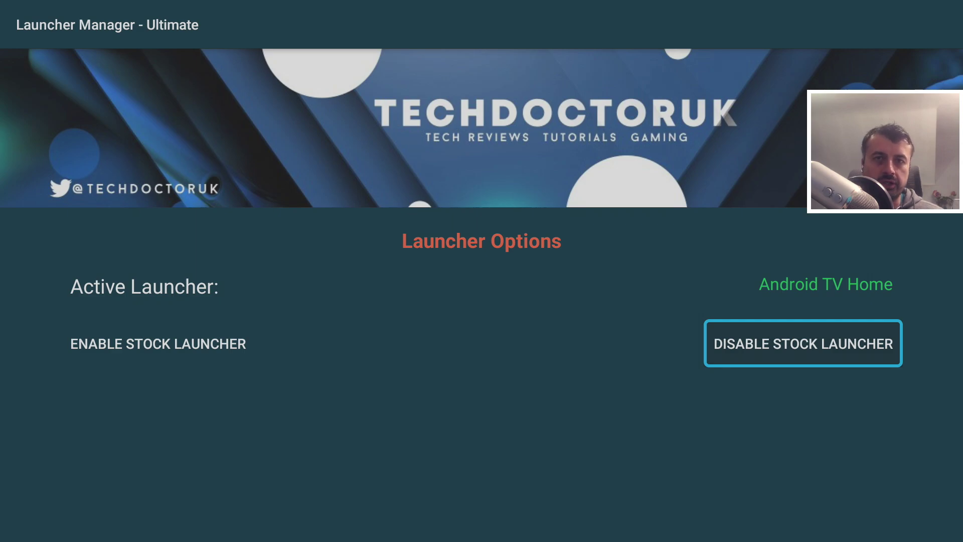
# Step: Disable the stock Android TV Home launcher, then go Home to bring up the Wolf Launcher chooser
pyautogui.press('Left')
pyautogui.press('Right')
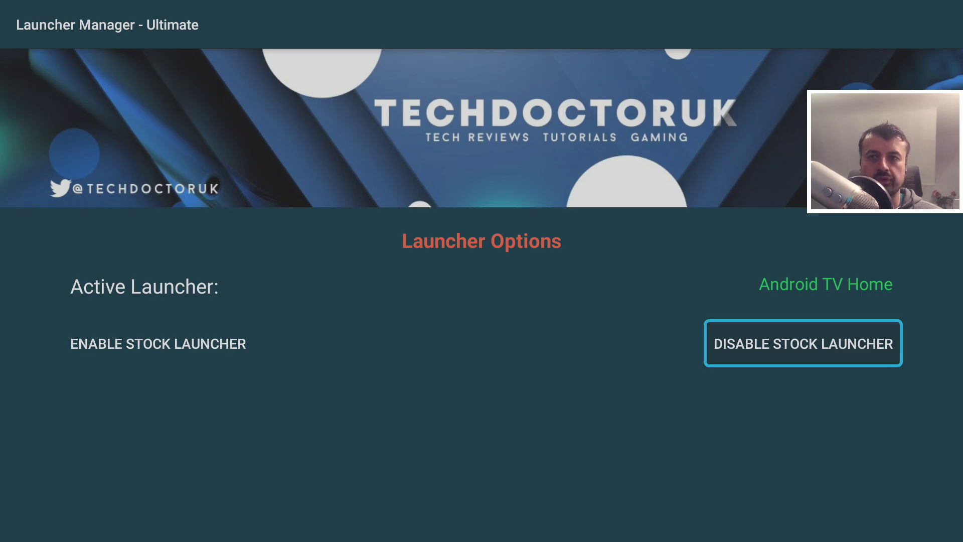
pyautogui.press('Return')
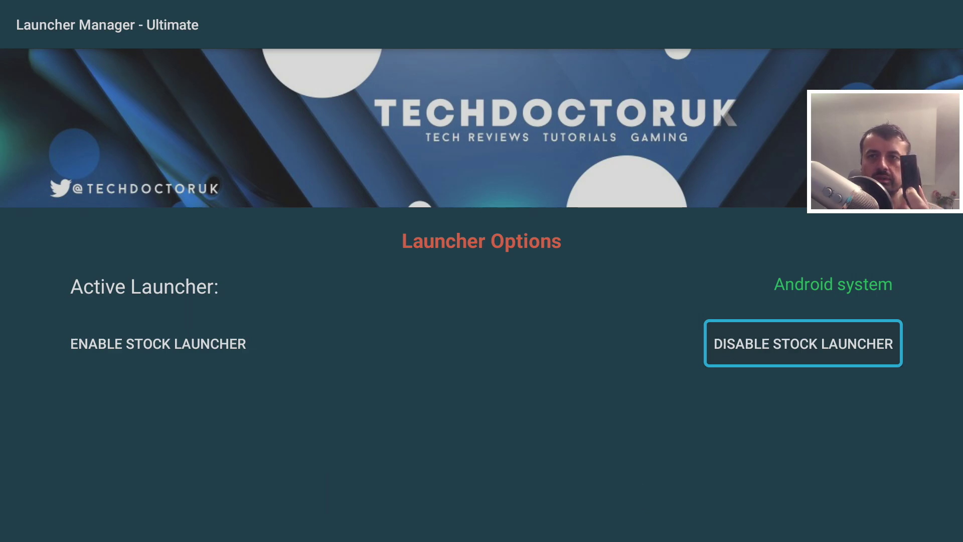
pyautogui.press('Home')
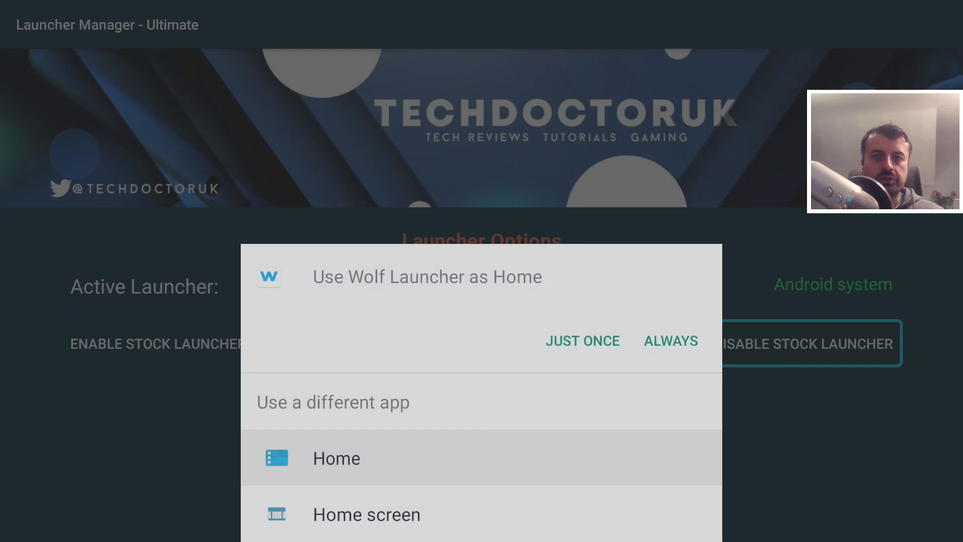
# Step: Choose Home in the chooser and open the profile panel on the Google TV home
pyautogui.press('Return')
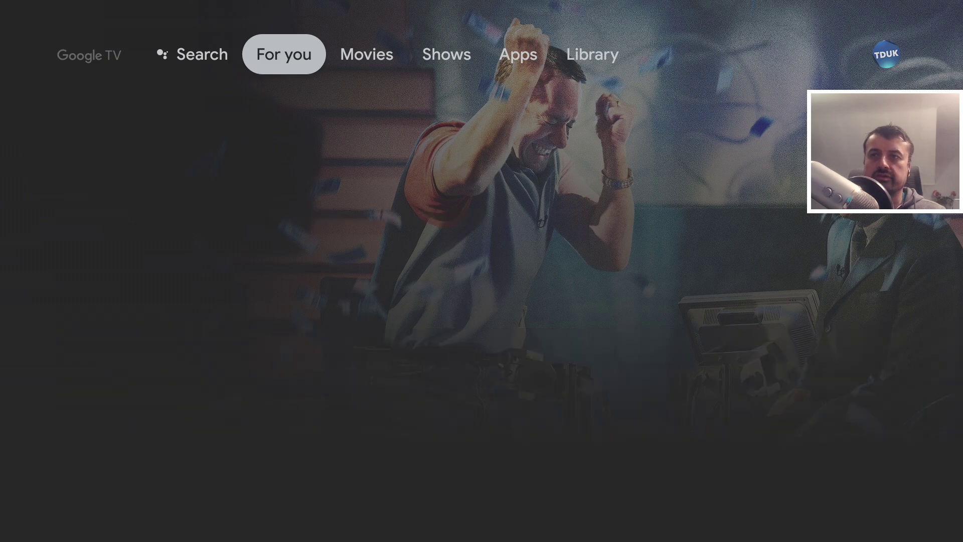
pyautogui.press('Right')
pyautogui.press('Right')
pyautogui.press('Right')
pyautogui.press('Right')
pyautogui.press('Right')
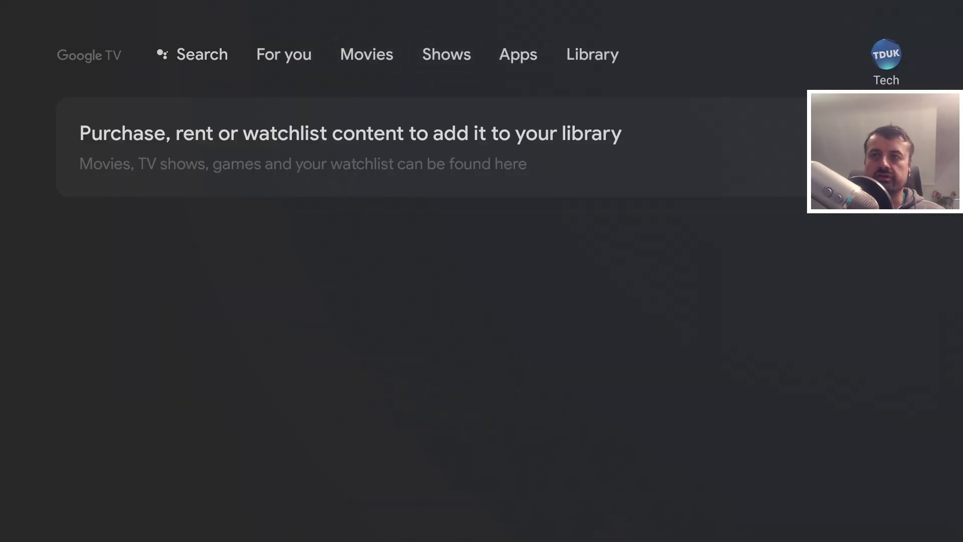
pyautogui.press('Return')
# Step: Open Settings > Device Preferences > About to show SHIELD SW Version 8.2.1
pyautogui.press('Down')
pyautogui.press('Return')
pyautogui.press('Down')
pyautogui.press('Down')
pyautogui.press('Down')
pyautogui.press('Return')
pyautogui.press('Down')
pyautogui.press('Down')
pyautogui.press('Up')
pyautogui.press('Up')
pyautogui.press('Return')
pyautogui.press('Down')
pyautogui.press('Down')
pyautogui.press('Down')
pyautogui.press('Down')
pyautogui.press('Down')
pyautogui.press('Down')
pyautogui.press('Down')
pyautogui.press('Down')
pyautogui.press('Down')
pyautogui.press('Down')
pyautogui.press('Down')
pyautogui.press('Down')
pyautogui.press('Down')
pyautogui.press('Down')
pyautogui.press('Down')
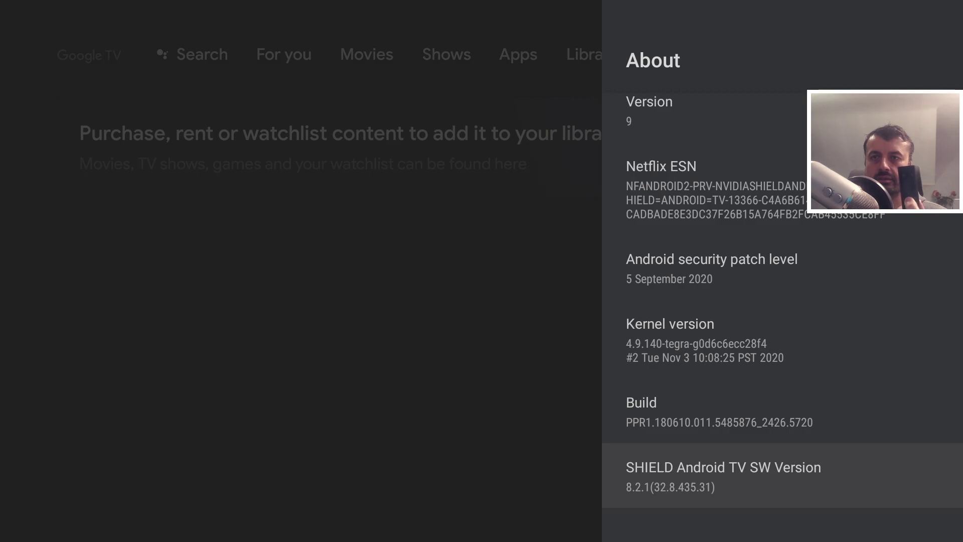
# Step: Pick Wolf Launcher under 'Use a different app' in the Home chooser
pyautogui.press('Home')
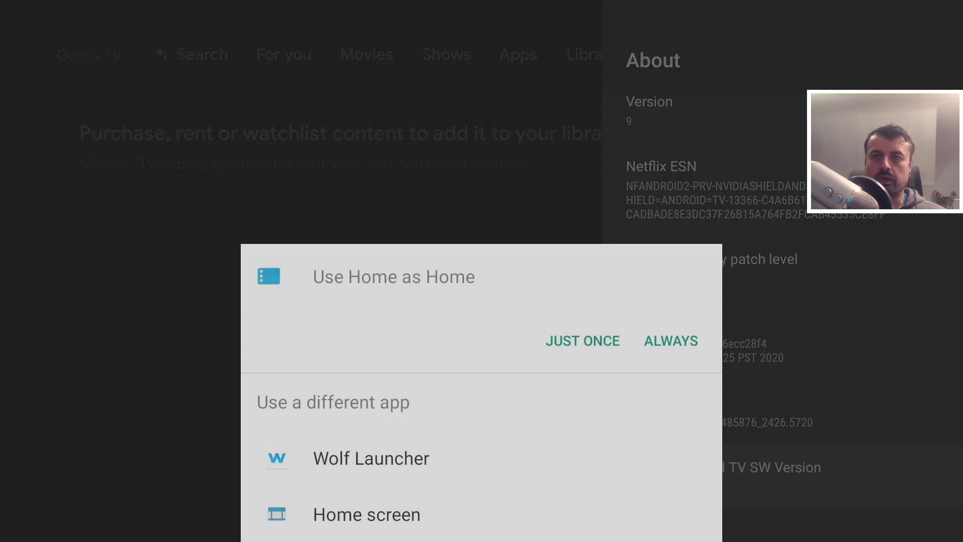
pyautogui.press('Down')
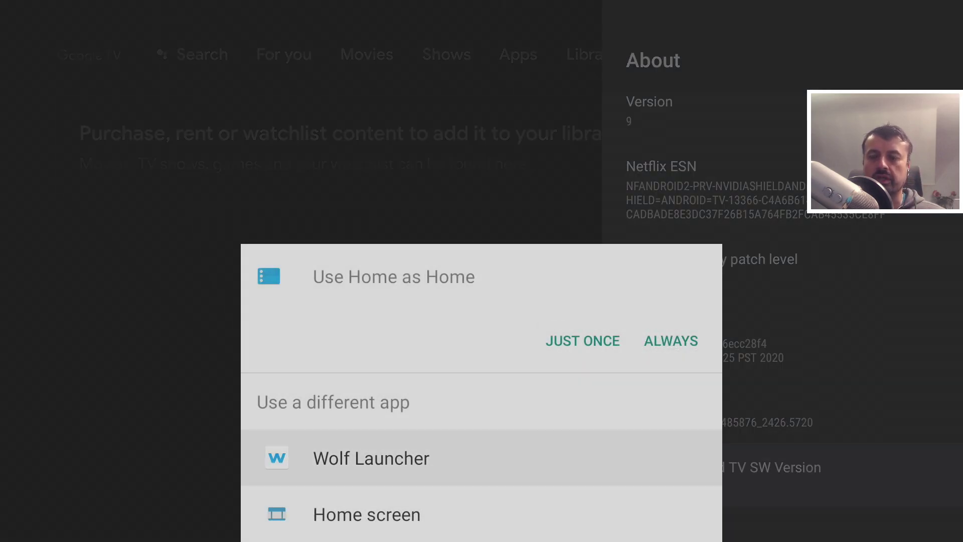
pyautogui.press('Return')
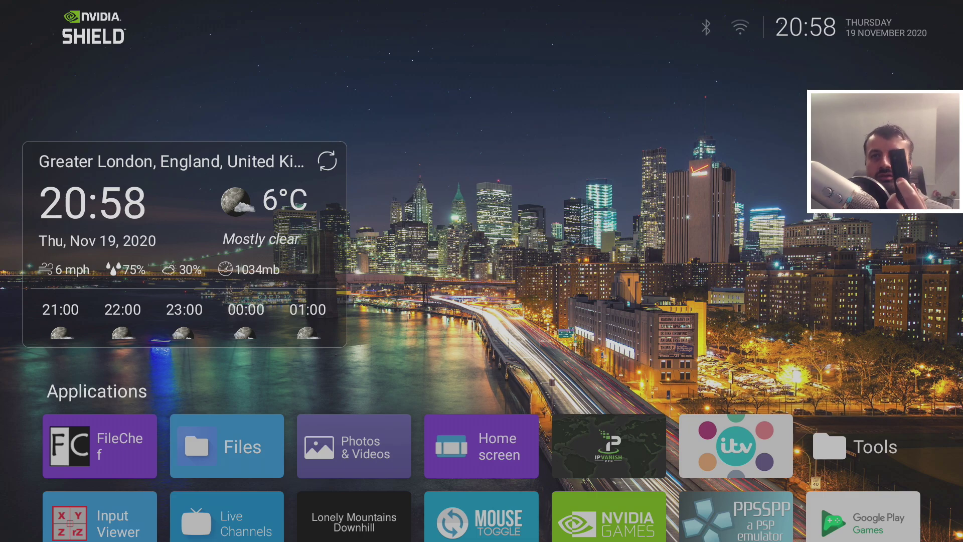
pyautogui.hotkey('alt', 'Tab')
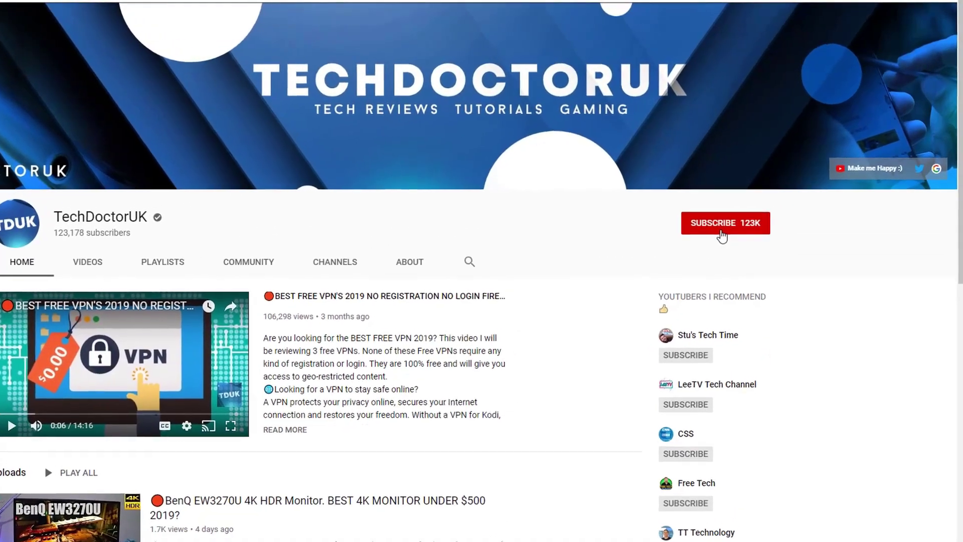
# Step: Subscribe to TechDoctorUK and switch on the channel's notification bell
pyautogui.click(743, 204)
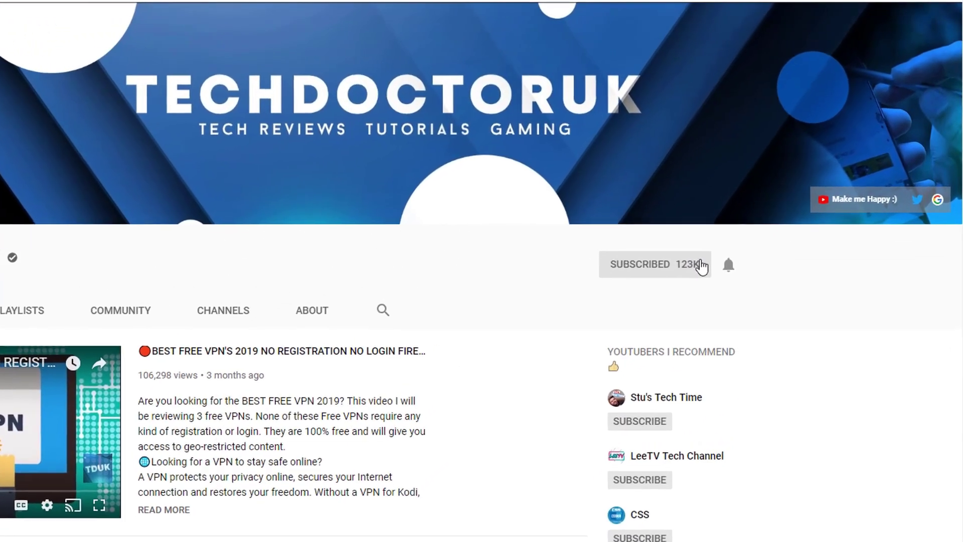
pyautogui.click(707, 294)
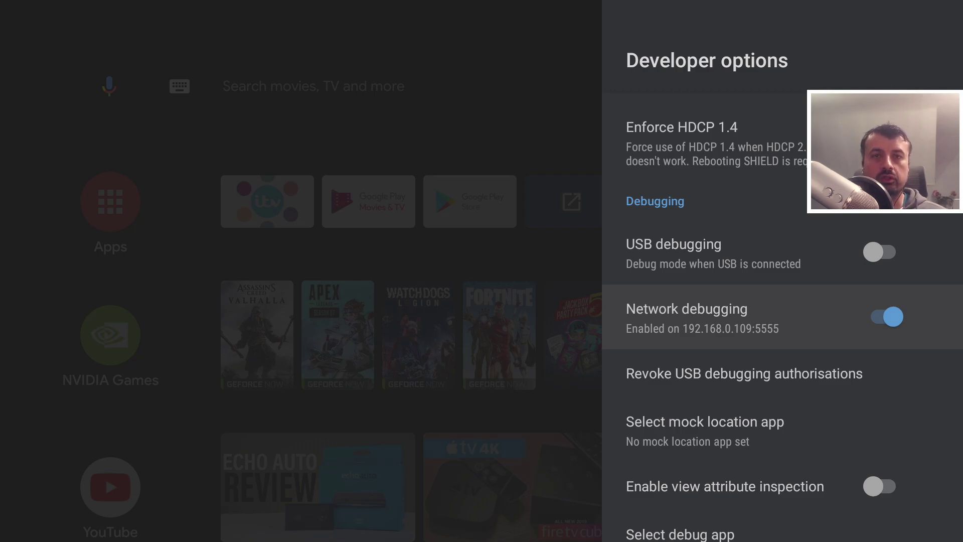
# Step: Leave Developer options and launch the Downloader app from the home screen
pyautogui.press('Up')
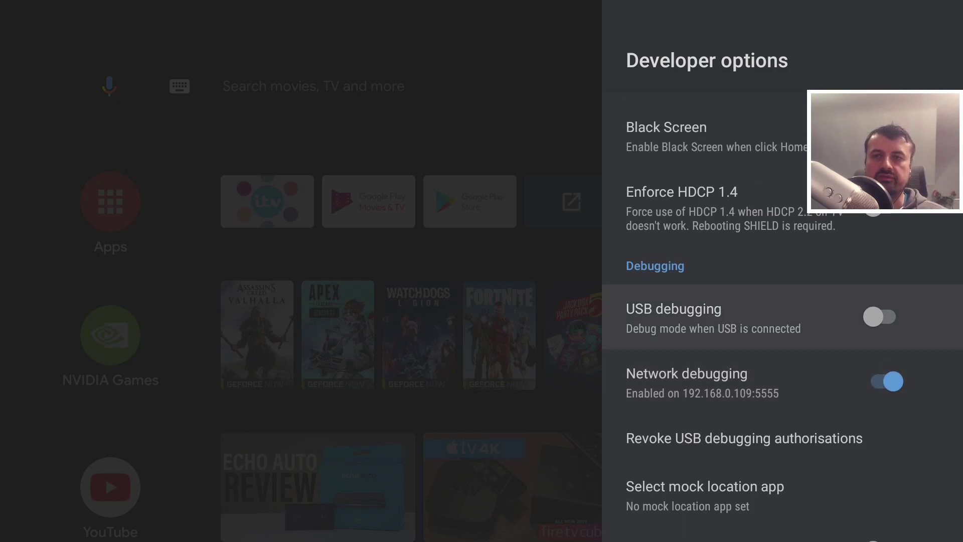
pyautogui.press('Escape')
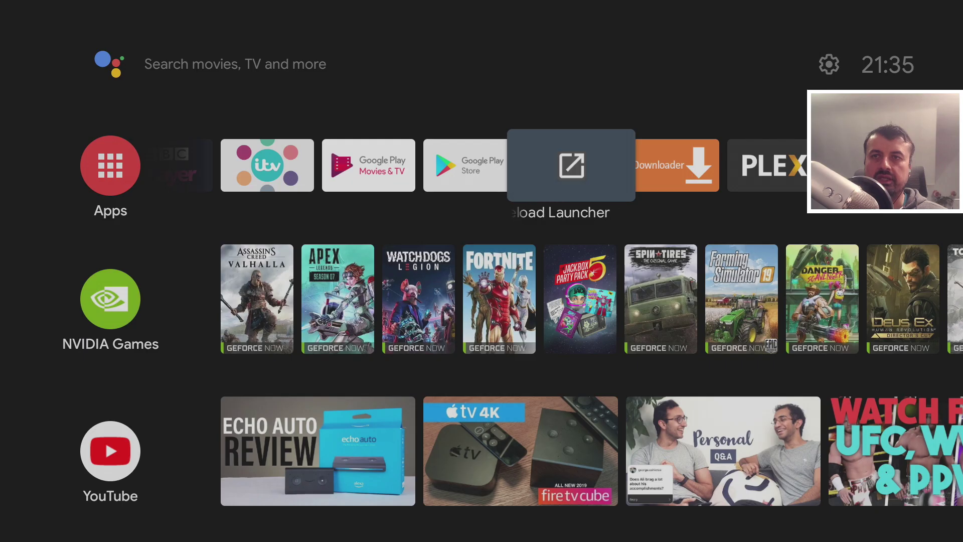
pyautogui.press('Right')
pyautogui.press('Return')
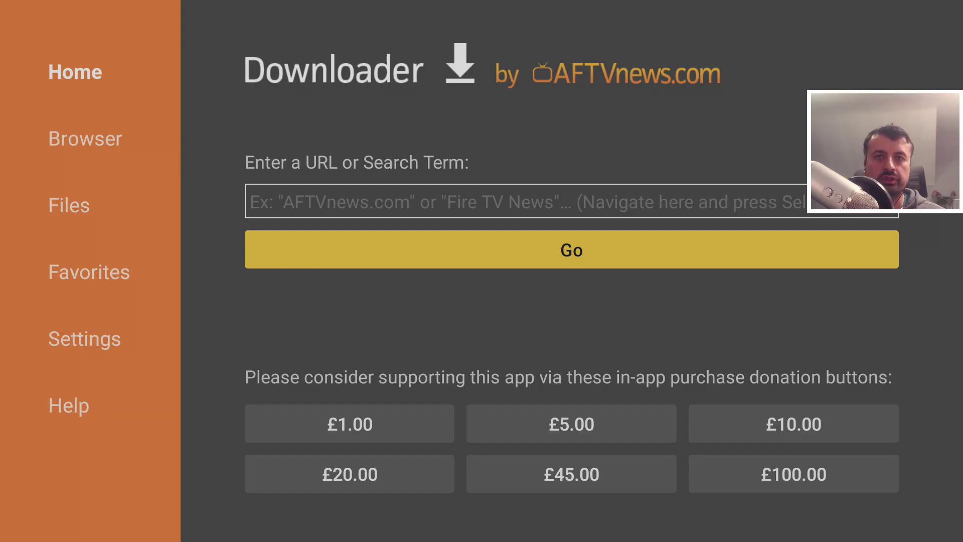
# Step: Enter the short code 53402 in Downloader's URL field with the on-screen keyboard
pyautogui.press('Up')
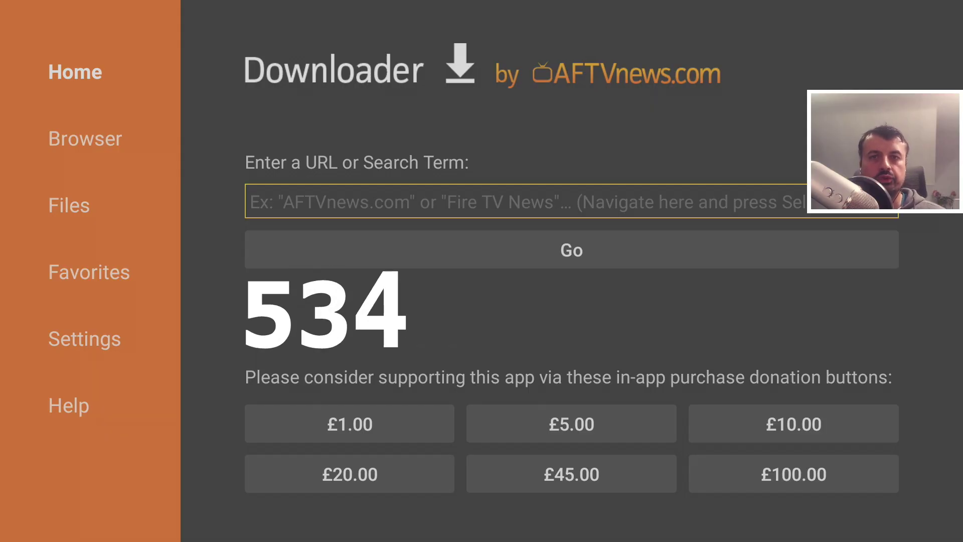
pyautogui.press('Return')
pyautogui.press('Return')
pyautogui.press('Left')
pyautogui.press('Left')
pyautogui.press('Return')
pyautogui.press('Right')
pyautogui.press('Return')
pyautogui.press('Left')
pyautogui.press('Left')
pyautogui.press('Left')
pyautogui.press('Left')
pyautogui.press('Return')
pyautogui.press('Right')
pyautogui.press('Right')
pyautogui.press('Return')
pyautogui.press('Down')
# Step: Load techdoctoruk.com from the code and open the site's navigation menu
pyautogui.press('Down')
pyautogui.press('Down')
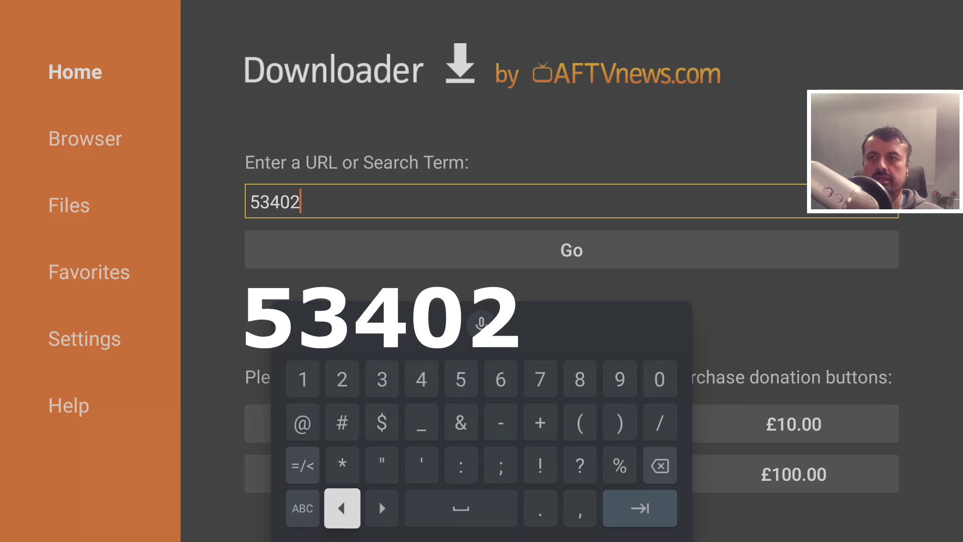
pyautogui.press('Escape')
pyautogui.press('Down')
pyautogui.press('Return')
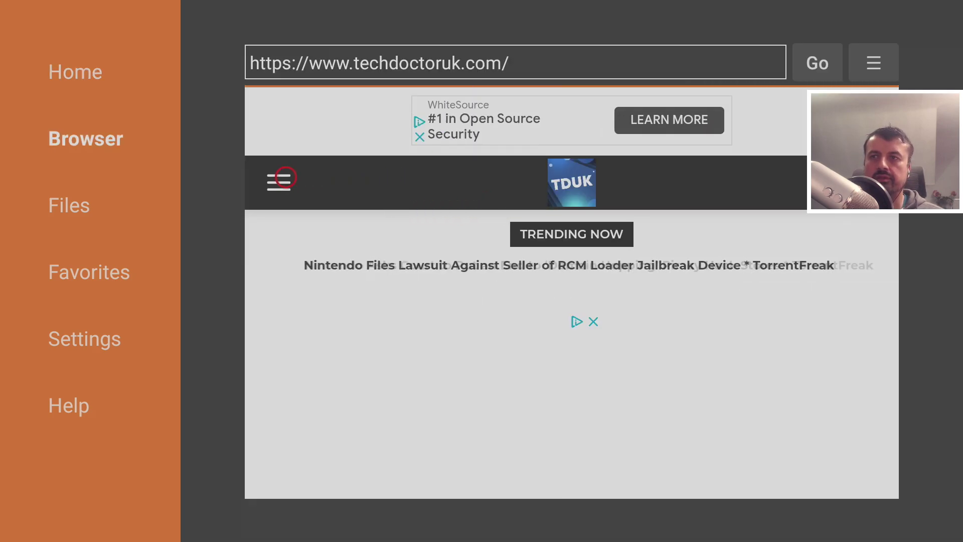
pyautogui.click(279, 180)
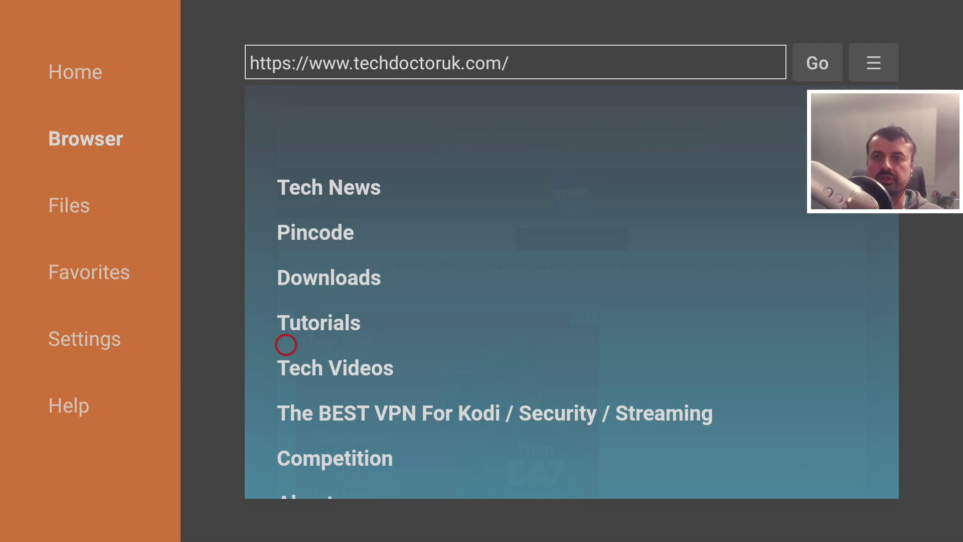
# Step: Open the Launcher Manager Ultimate article, scroll to Software Needed, and open its download page
pyautogui.hotkey('alt', 'Left')
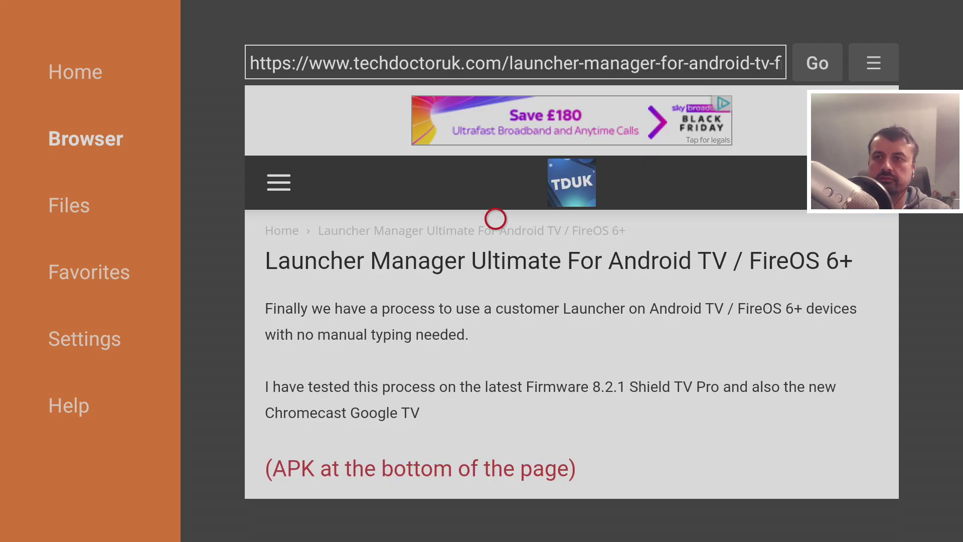
pyautogui.scroll(-15, 495, 479)
pyautogui.scroll(-15, 495, 479)
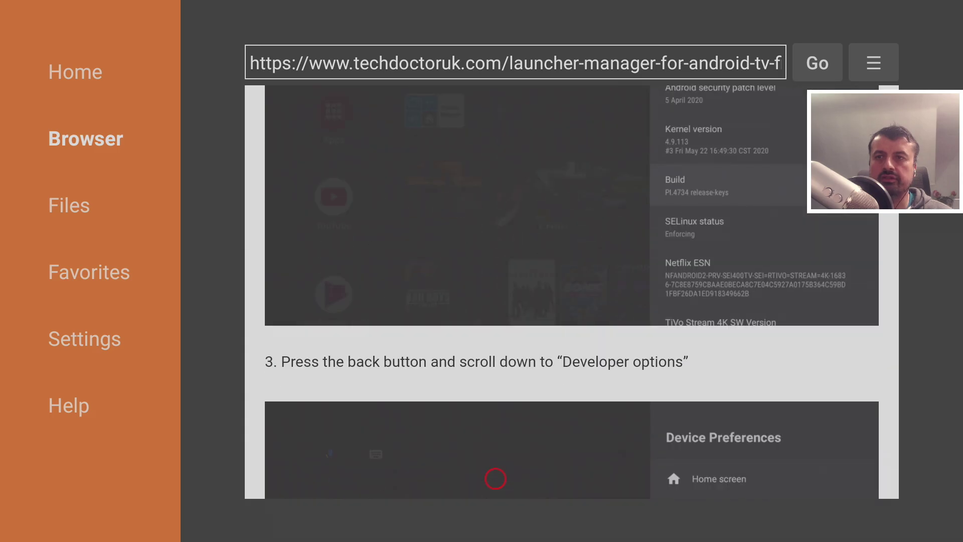
pyautogui.scroll(-15, 495, 478)
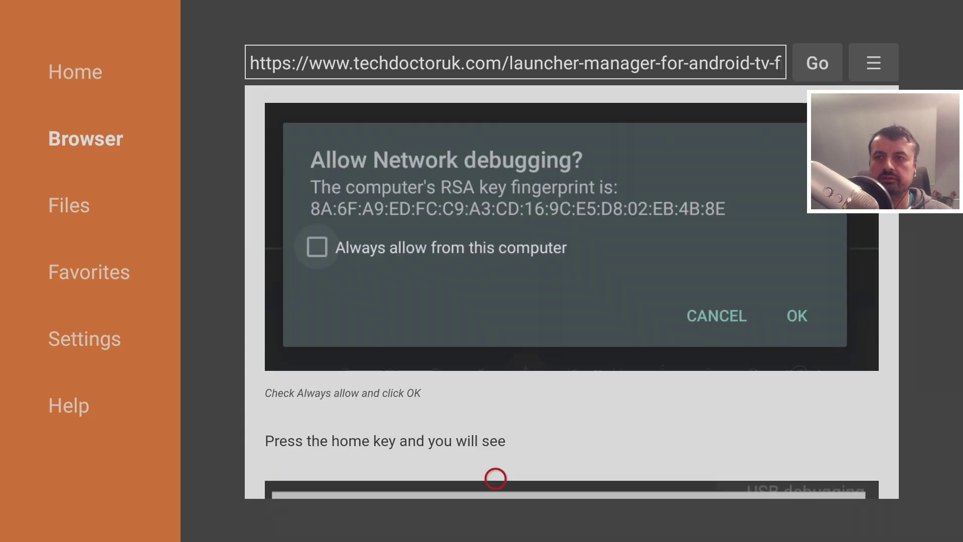
pyautogui.scroll(-3, 496, 479)
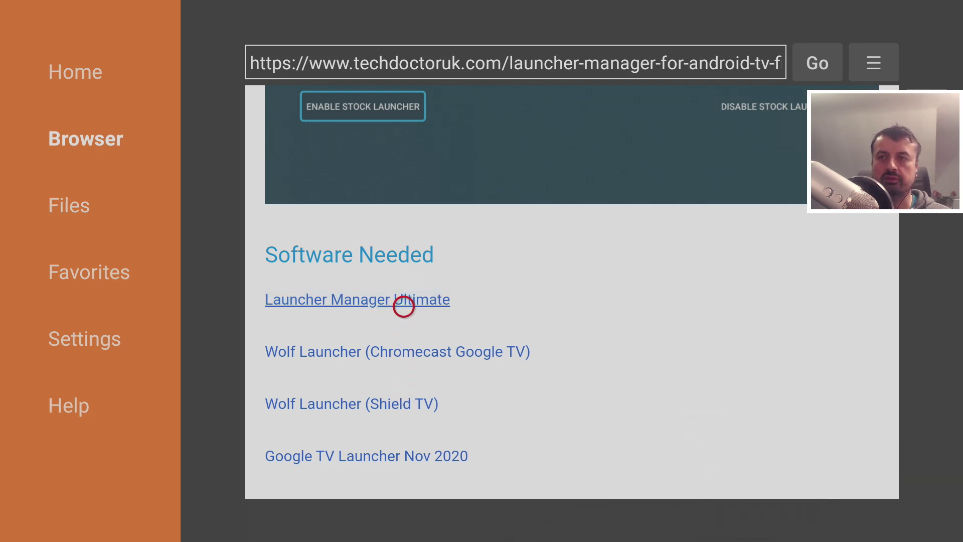
pyautogui.click(404, 303)
# Step: Return to the article and open the Google TV Launcher Nov 2020 download page
pyautogui.scroll(-3, 402, 477)
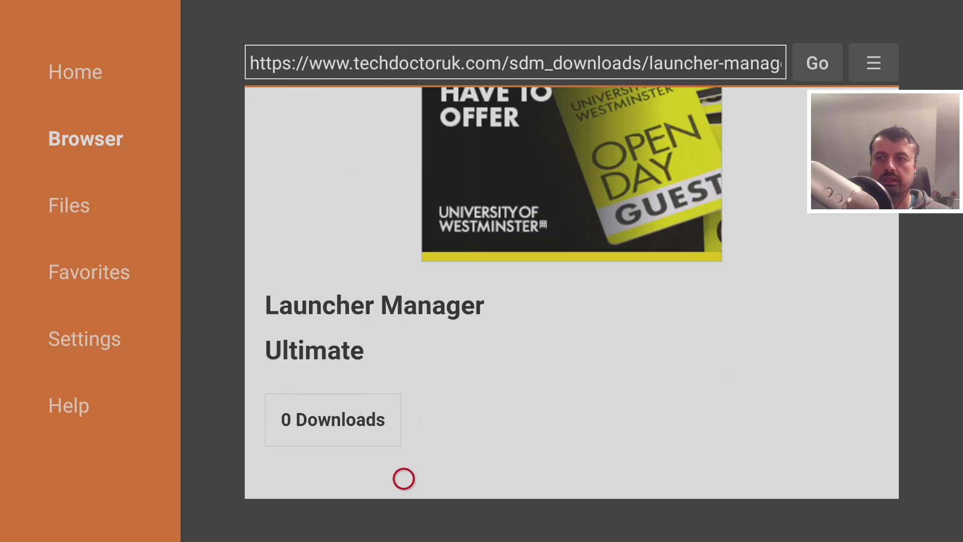
pyautogui.scroll(-5, 403, 477)
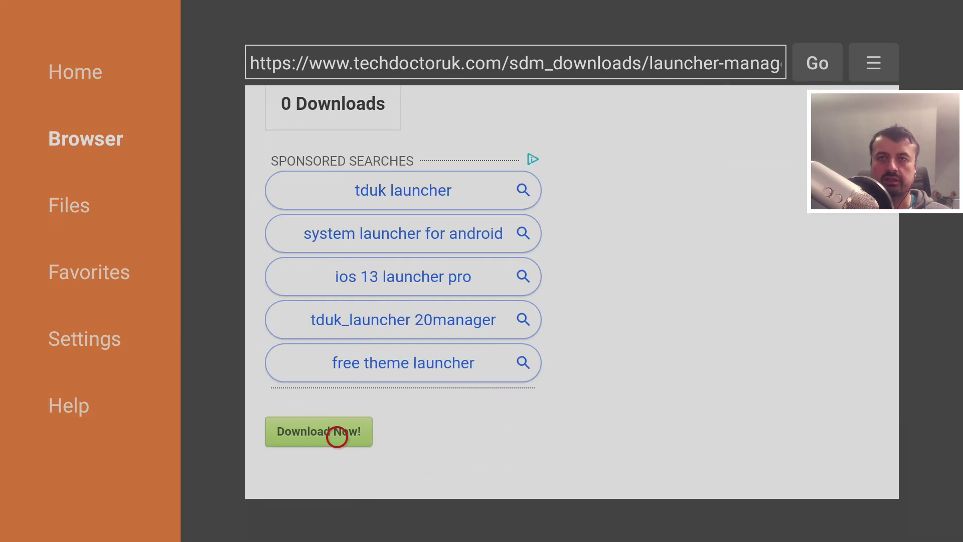
pyautogui.hotkey('alt', 'Left')
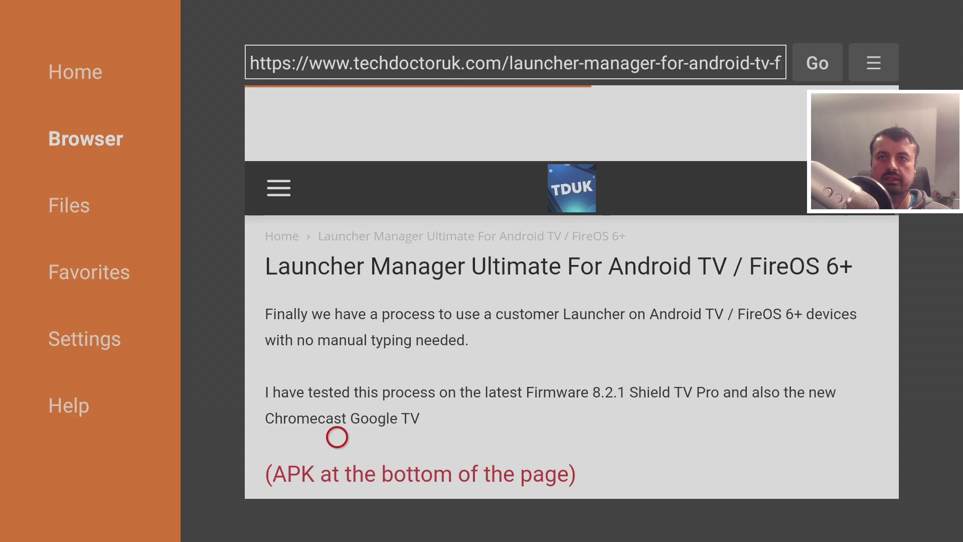
pyautogui.scroll(-20, 337, 435)
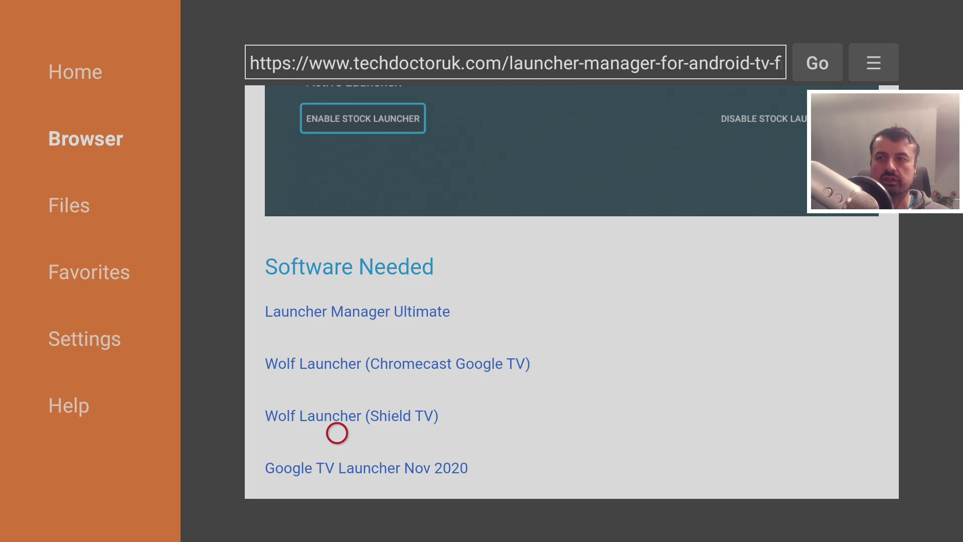
pyautogui.scroll(-2, 335, 456)
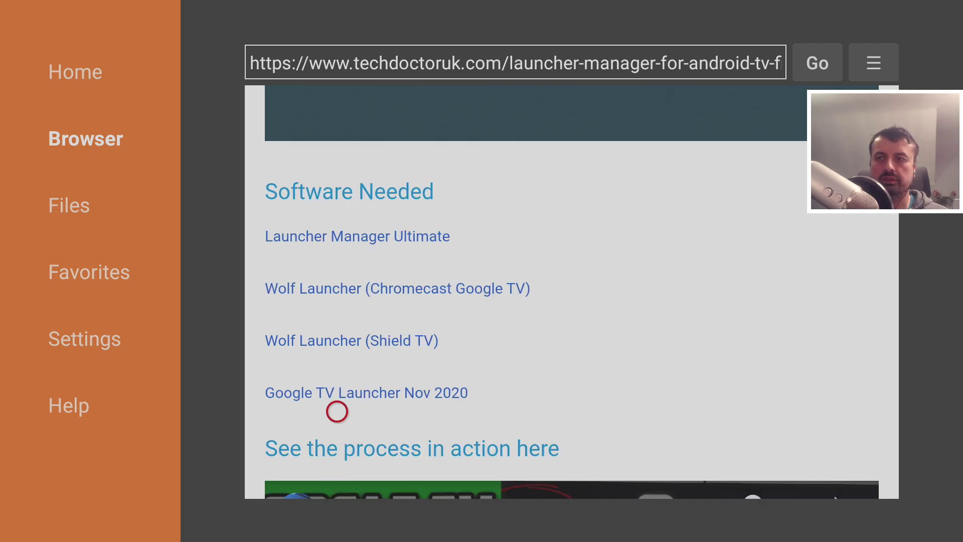
pyautogui.click(337, 395)
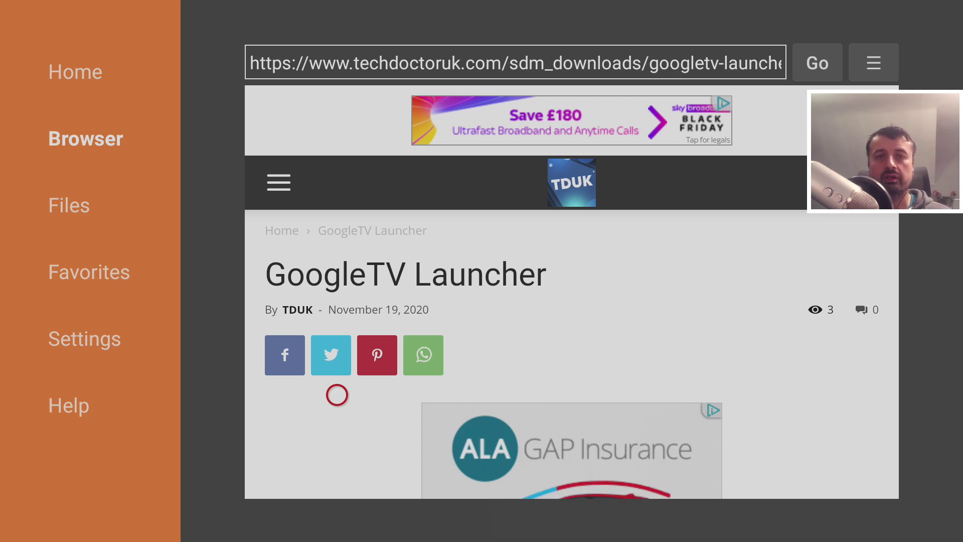
# Step: Download the Google TV Launcher, open the Wolf Launcher (Shield TV) page, then go Home
pyautogui.scroll(-10, 337, 477)
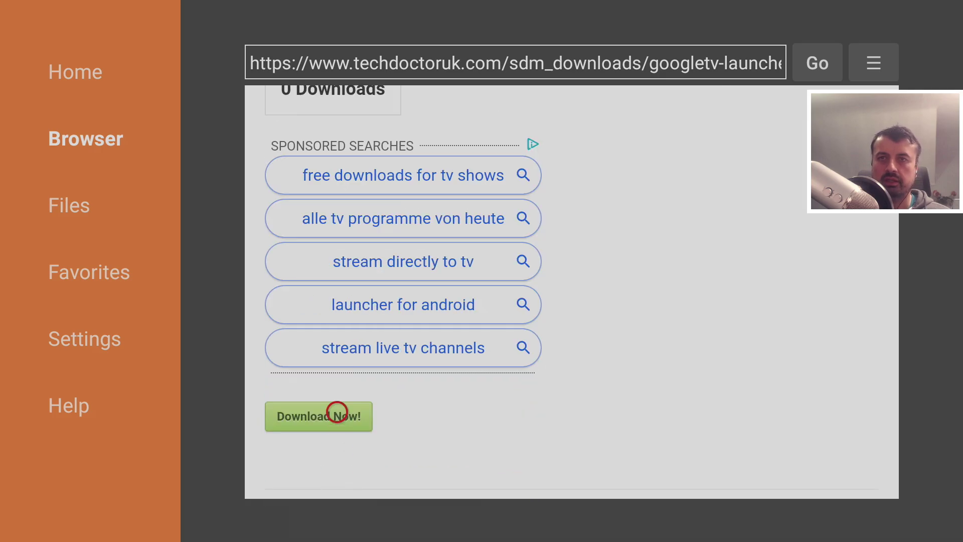
pyautogui.click(337, 412)
pyautogui.click(337, 452)
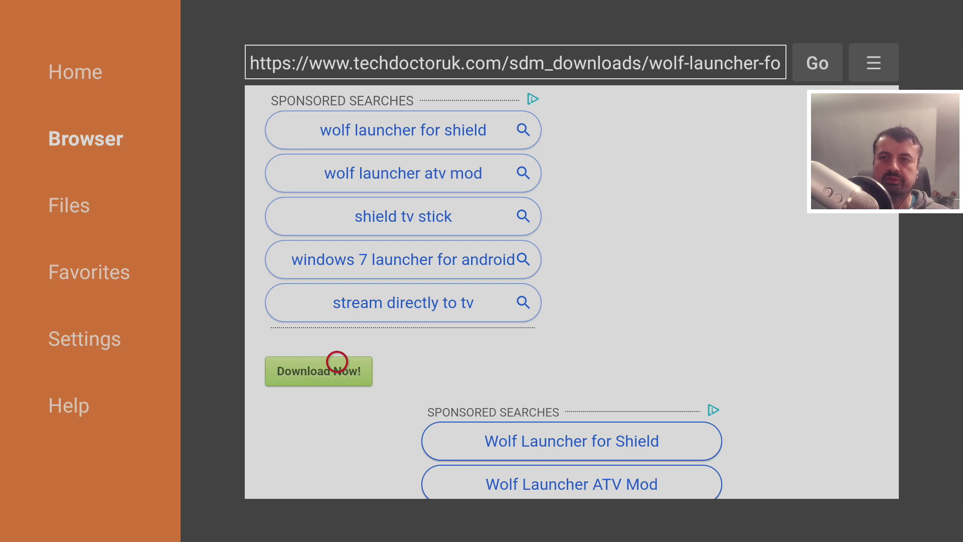
pyautogui.press('Home')
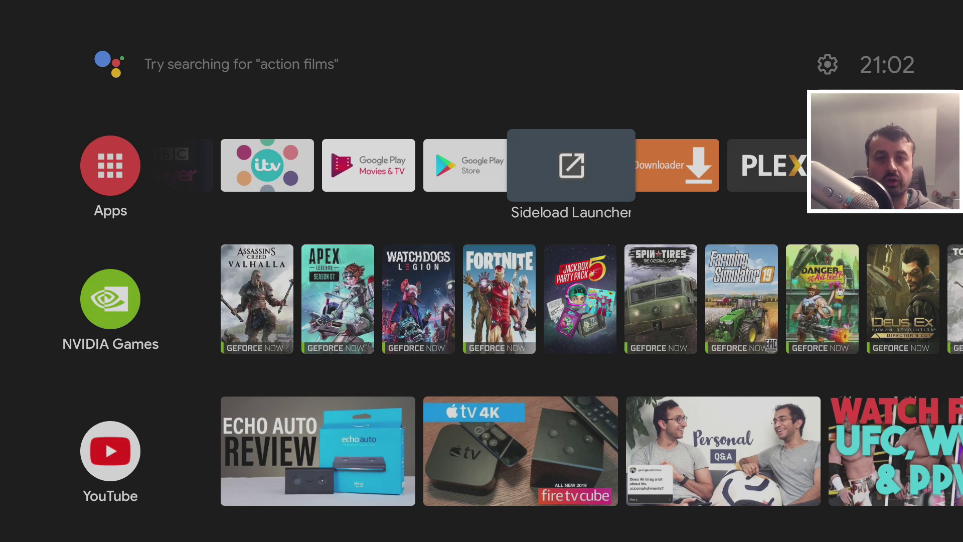
# Step: Open Sideload Launcher from the favourites row and launch LM Ultimate from its app grid
pyautogui.press('Right')
pyautogui.press('Right')
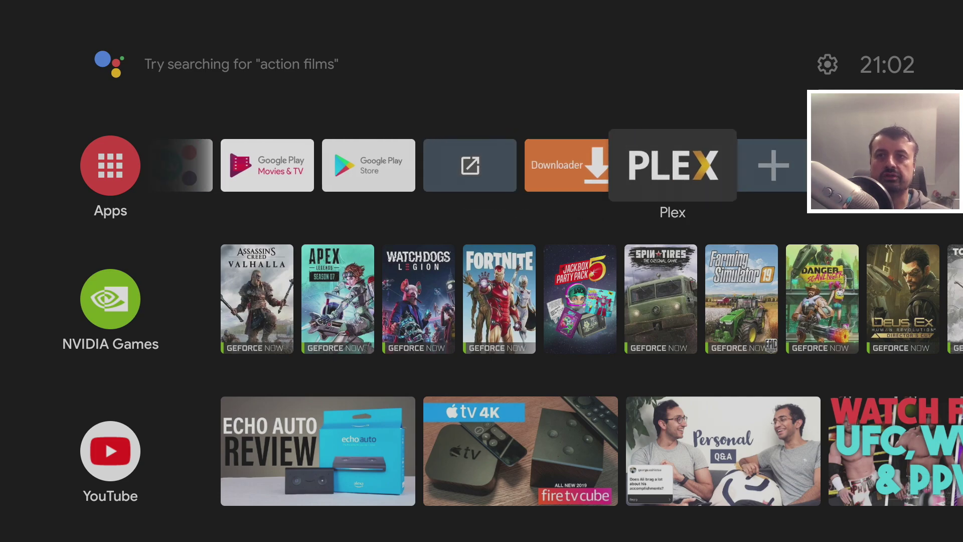
pyautogui.press('Left')
pyautogui.press('Left')
pyautogui.press('Left')
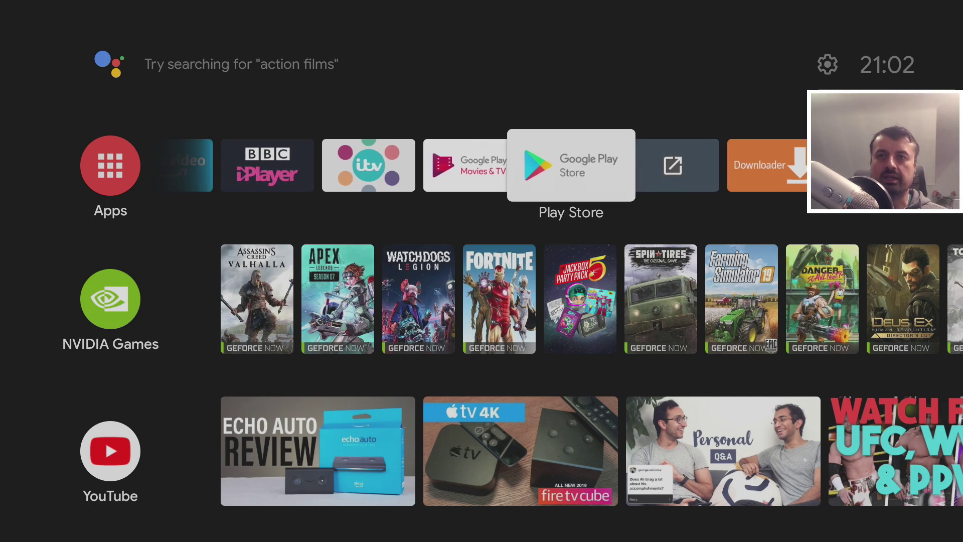
pyautogui.press('Right')
pyautogui.press('Return')
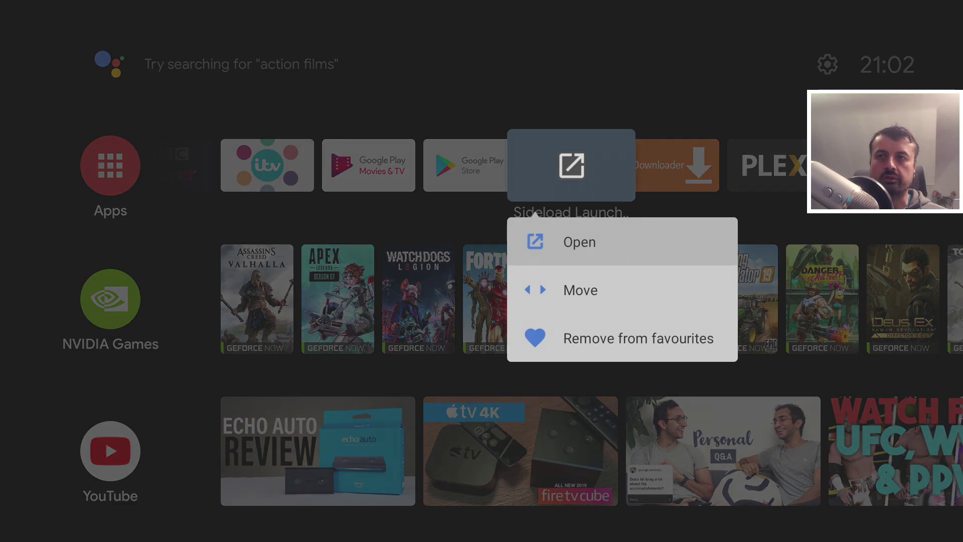
pyautogui.press('Return')
pyautogui.press('Down')
pyautogui.press('Down')
pyautogui.press('Down')
pyautogui.press('Down')
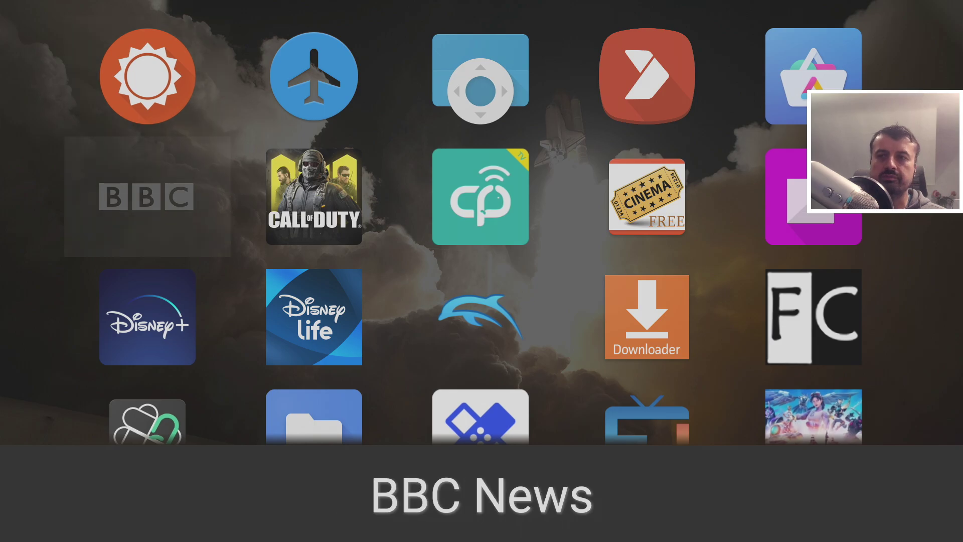
pyautogui.press('Right')
pyautogui.press('Right')
pyautogui.press('Right')
pyautogui.press('Right')
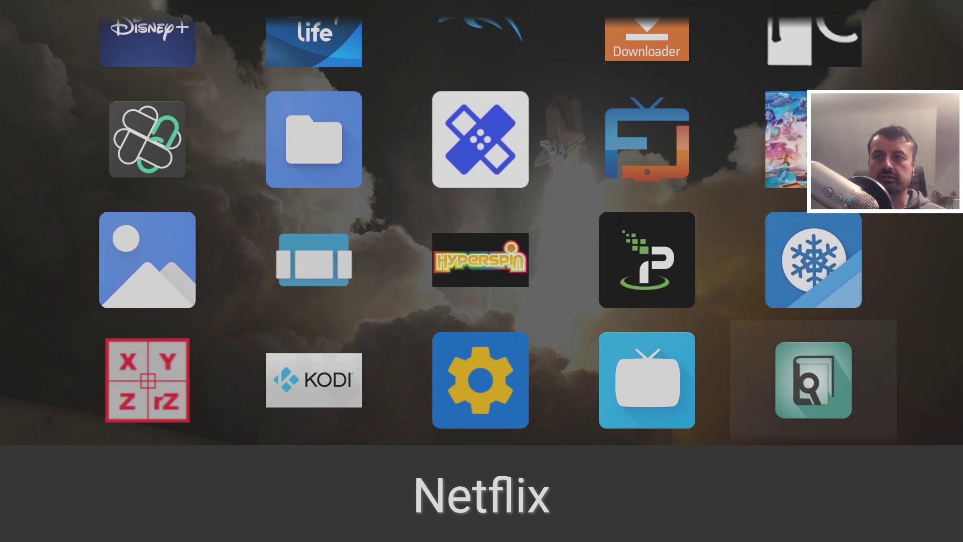
pyautogui.press('Up')
pyautogui.press('Left')
pyautogui.press('Left')
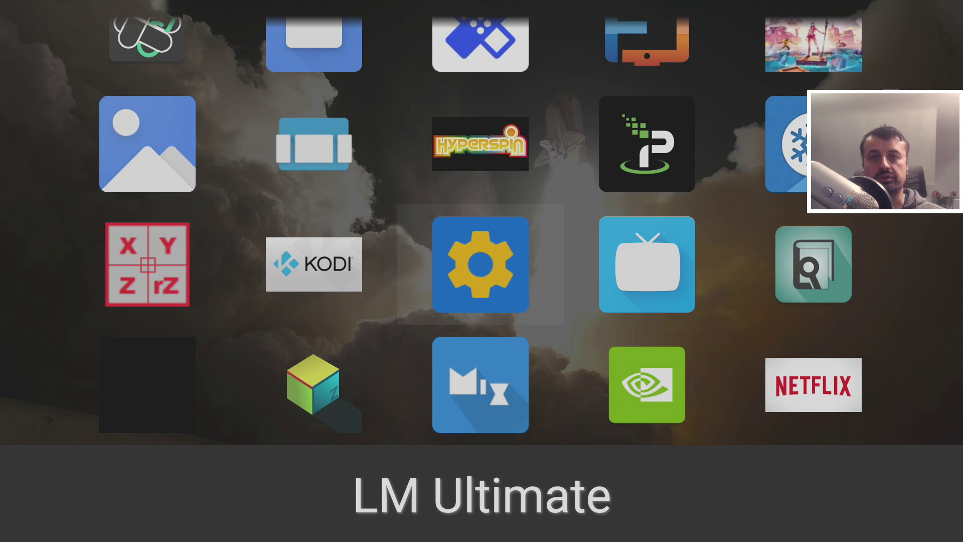
pyautogui.press('Return')
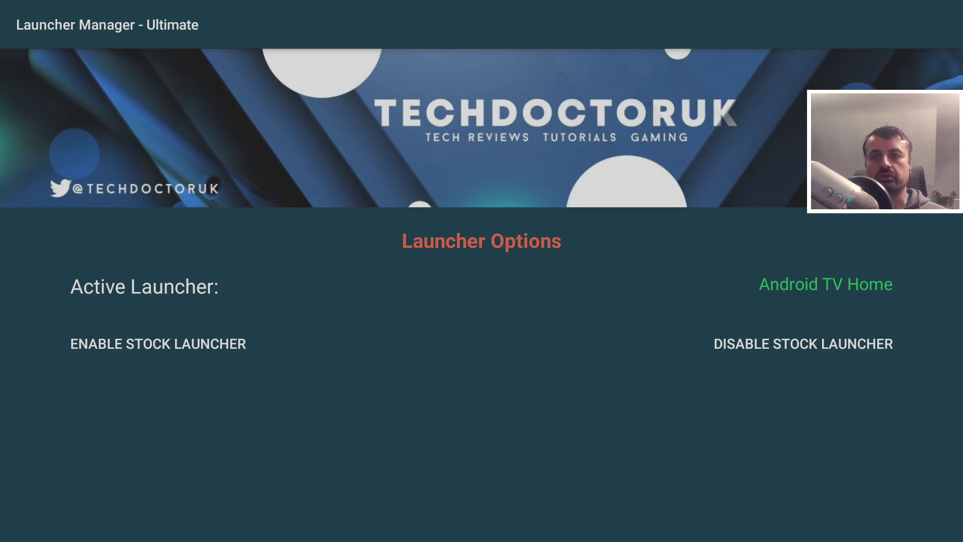
# Step: Select DISABLE STOCK LAUNCHER in Launcher Manager's Launcher Options
pyautogui.click(158, 344)
pyautogui.click(804, 344)
pyautogui.click(158, 343)
pyautogui.click(803, 344)
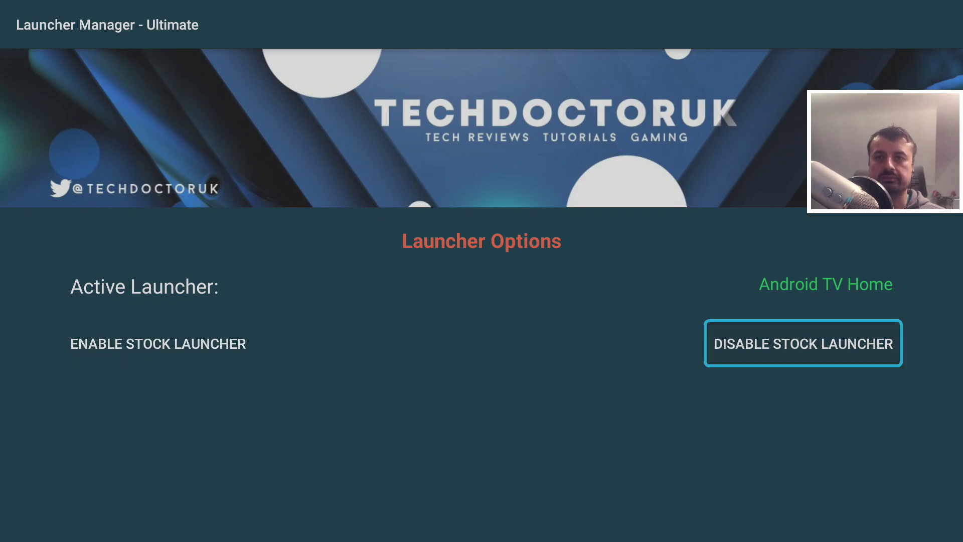
pyautogui.press('Return')
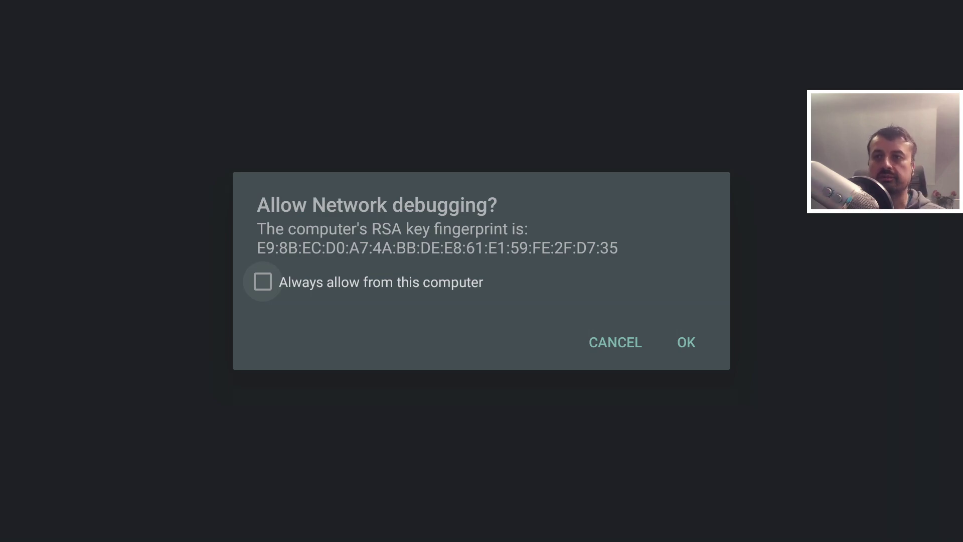
# Step: Always allow network debugging from this computer, confirm OK, then bring up the home-app chooser
pyautogui.press('Return')
pyautogui.press('Down')
pyautogui.press('Right')
pyautogui.press('Return')
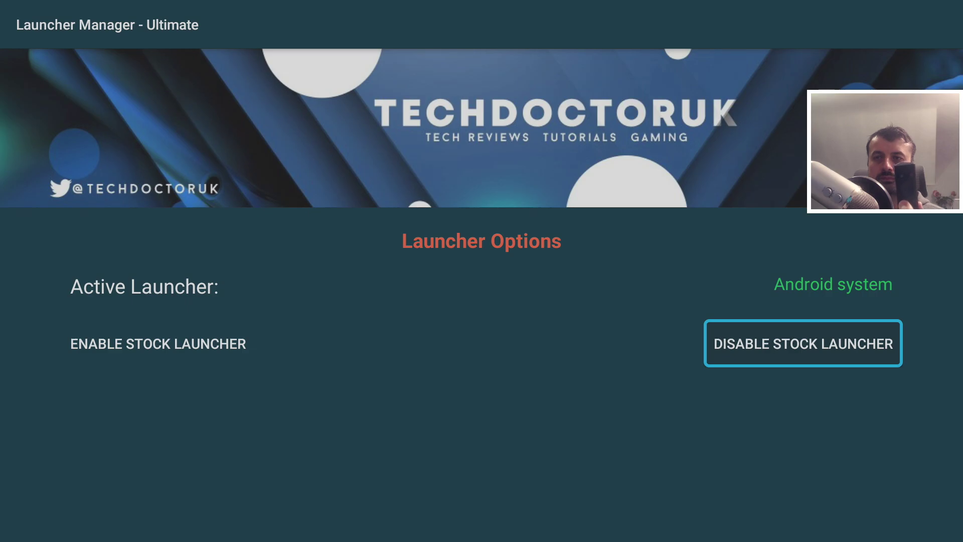
pyautogui.press('Home')
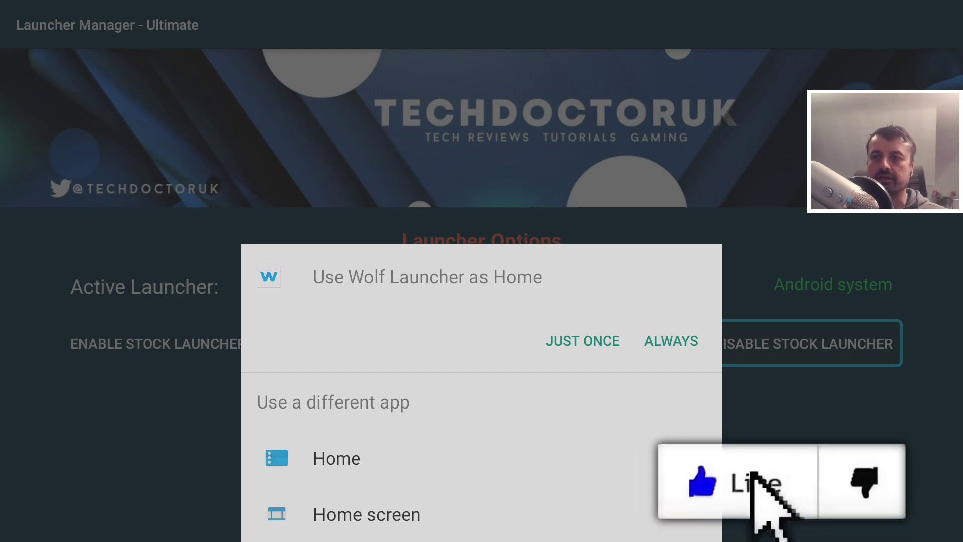
pyautogui.press('Down')
pyautogui.press('Down')
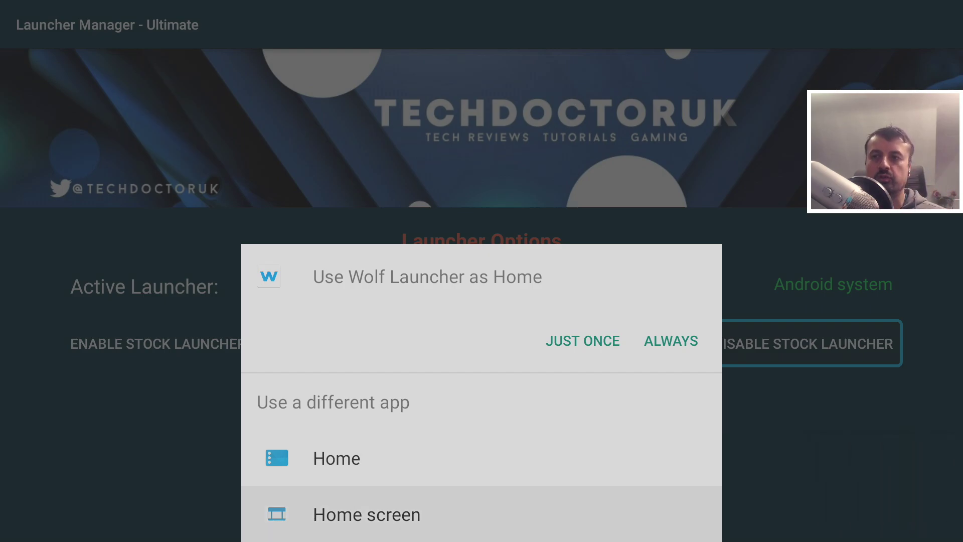
# Step: Choose the stock Home app instead of Wolf Launcher in the home chooser
pyautogui.press('Up')
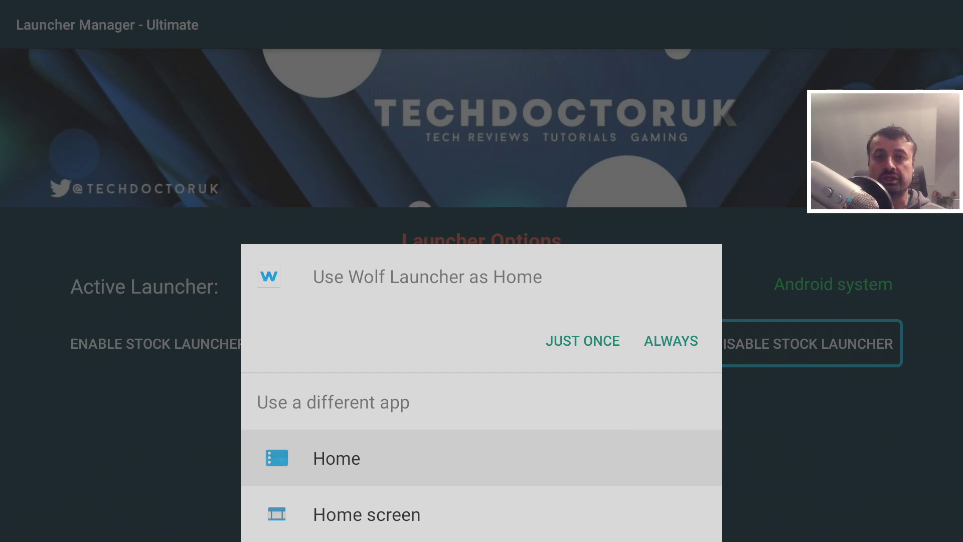
pyautogui.press('Return')
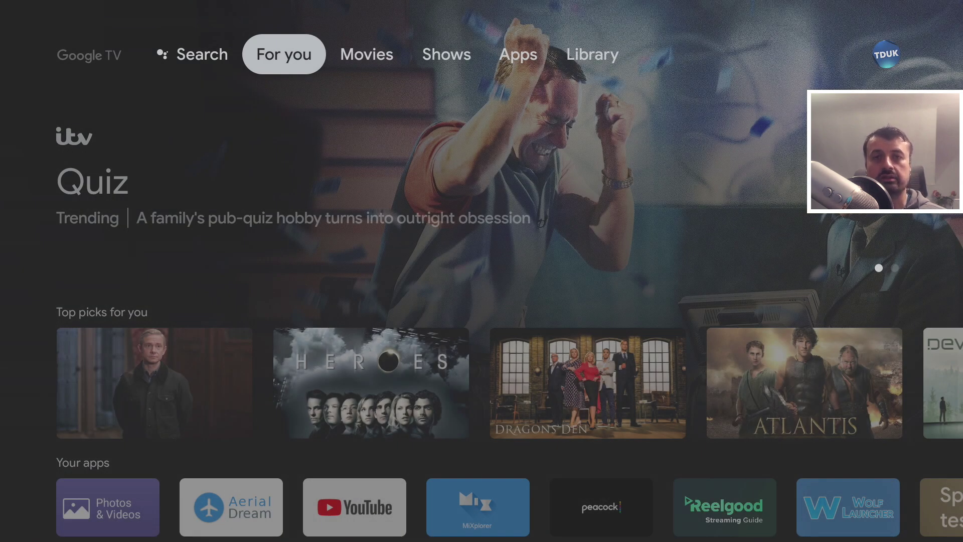
# Step: Browse Top picks and the Movies page, return to For you, and voice-search 'comedies'
pyautogui.press('Down')
pyautogui.press('Right')
pyautogui.press('Up')
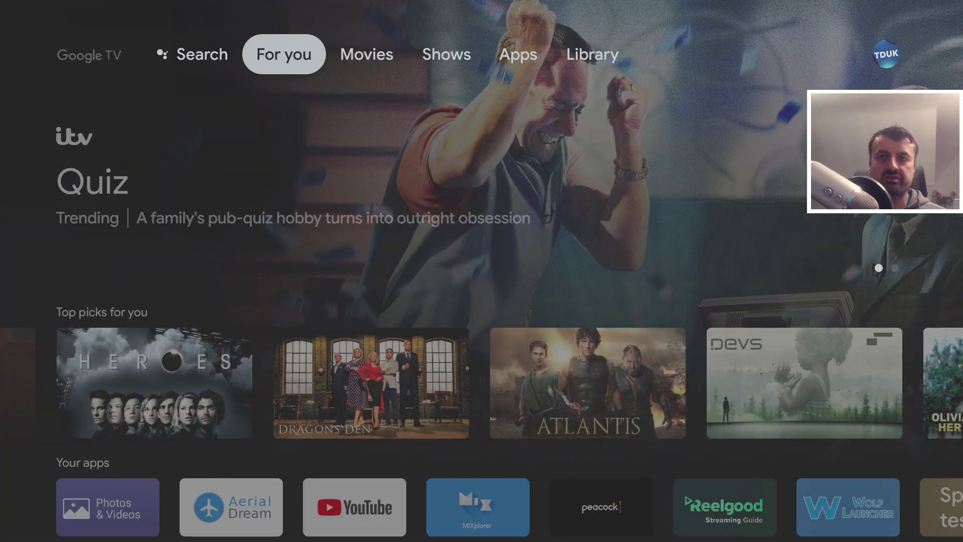
pyautogui.press('Right')
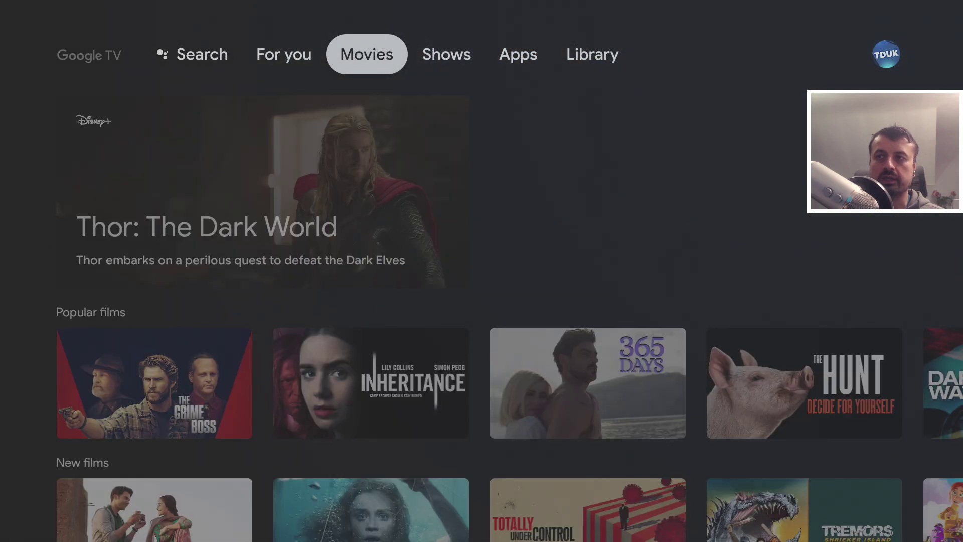
pyautogui.press('Left')
pyautogui.press('Left')
pyautogui.press('Right')
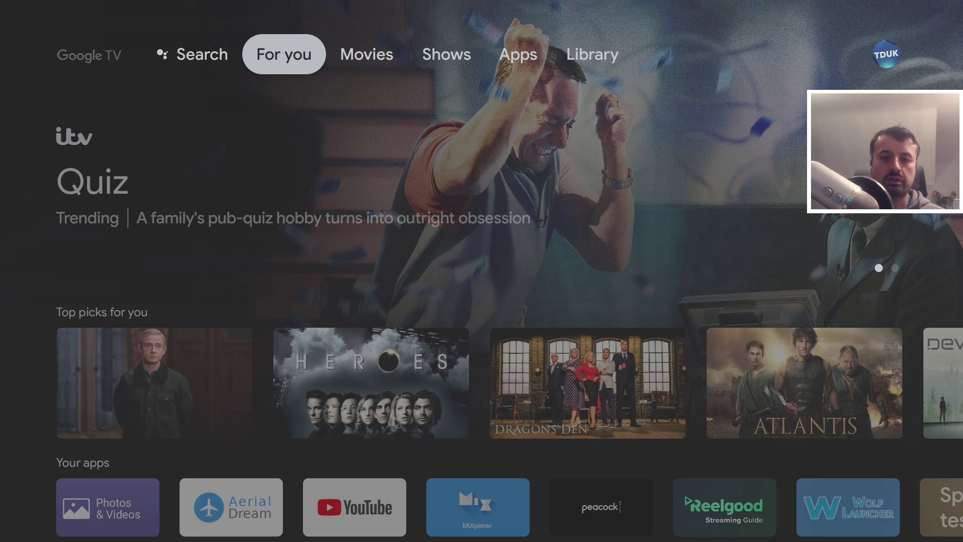
pyautogui.press('super+a')
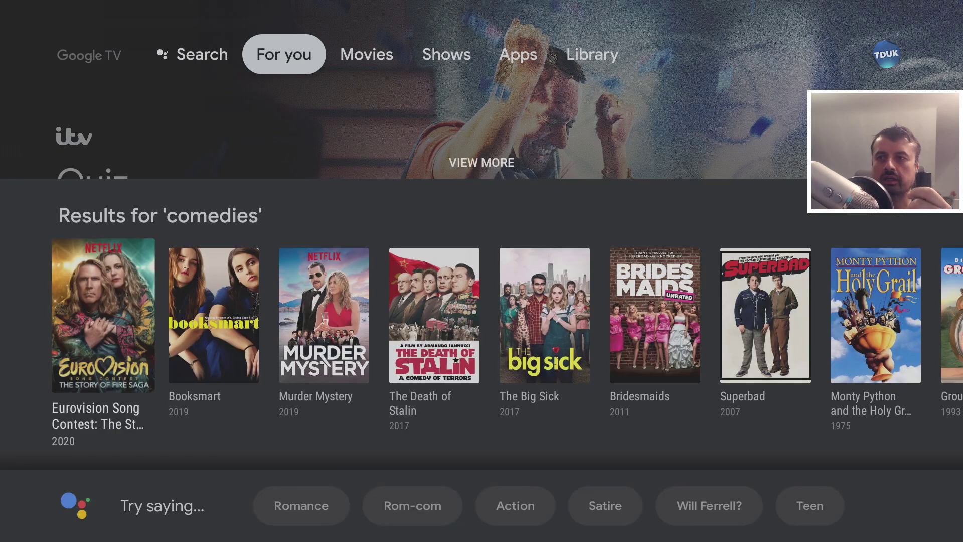
# Step: Expand the comedies results to The Death of Stalin, then back out past the weather answer to For you
pyautogui.press('Up')
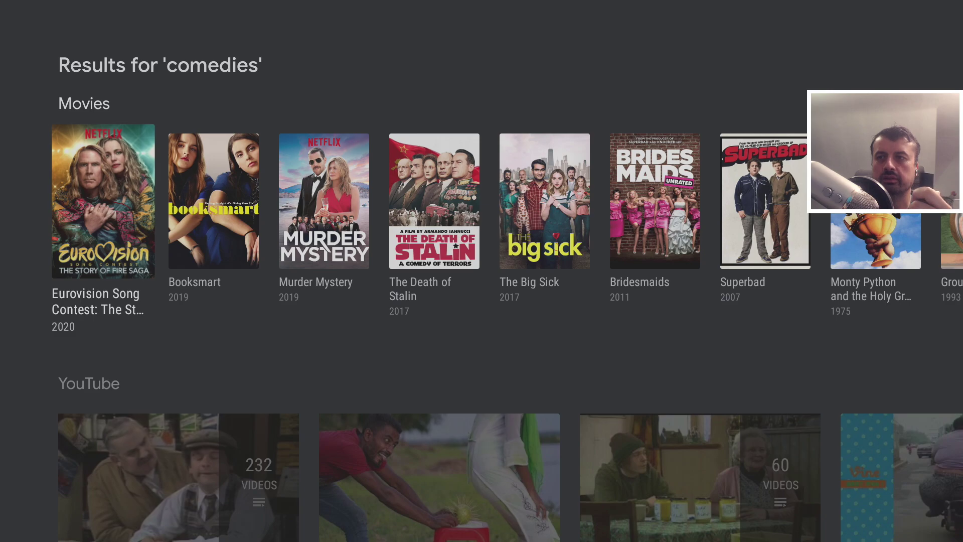
pyautogui.press('Right')
pyautogui.press('Right')
pyautogui.press('Right')
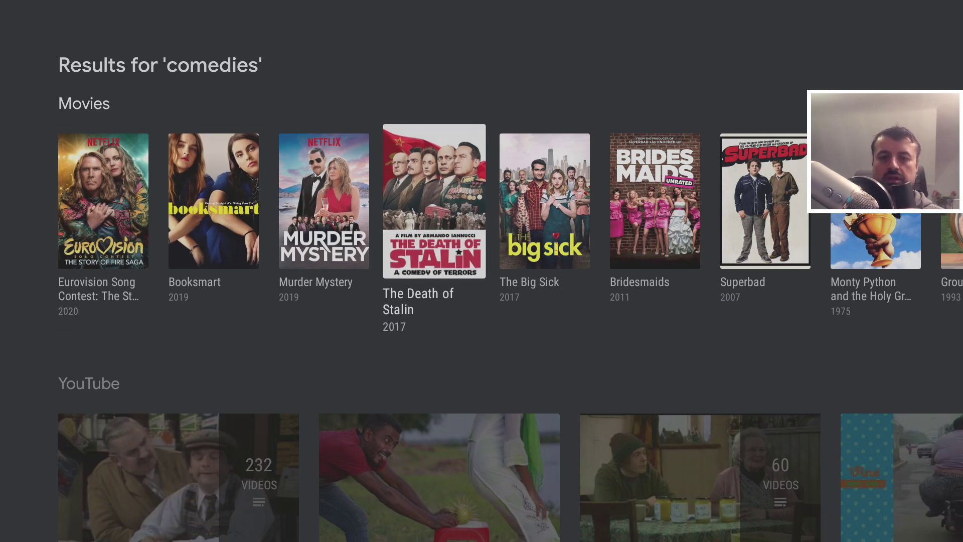
pyautogui.press('Escape')
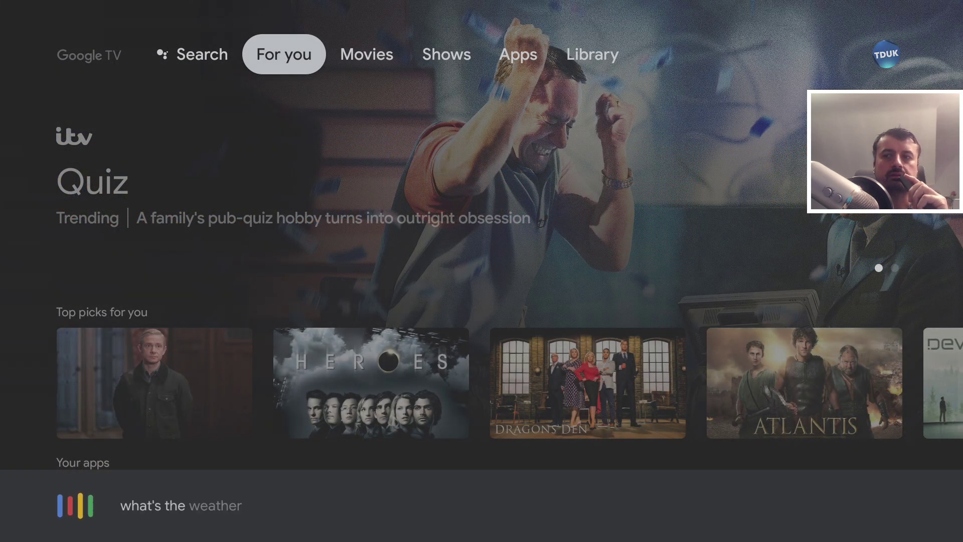
pyautogui.press('Escape')
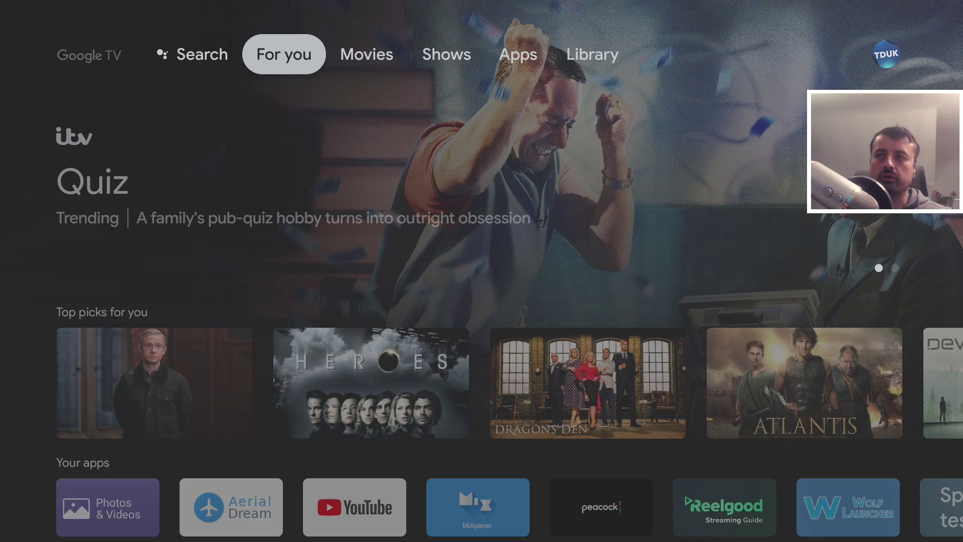
# Step: Browse the Movies and Shows pages, then the For you rows down to Your apps
pyautogui.press('Right')
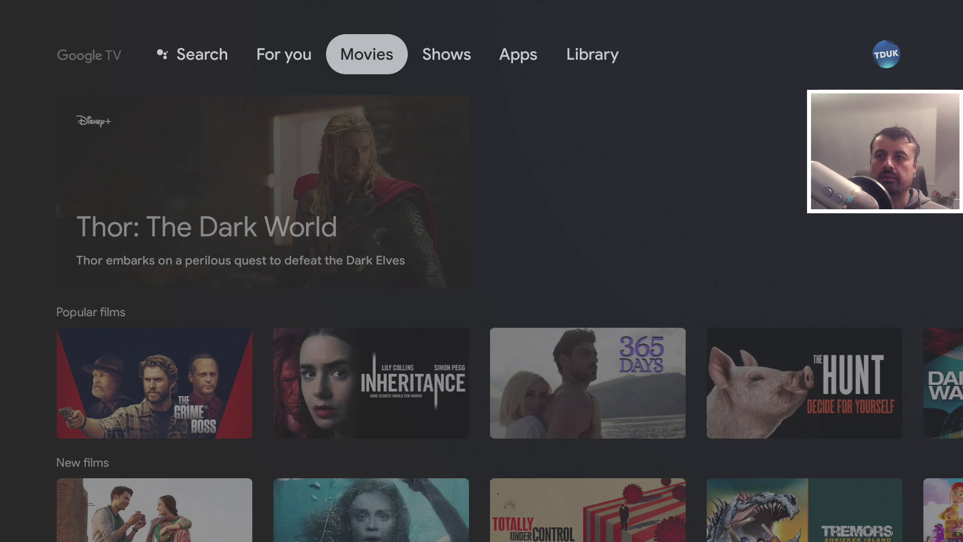
pyautogui.press('Right')
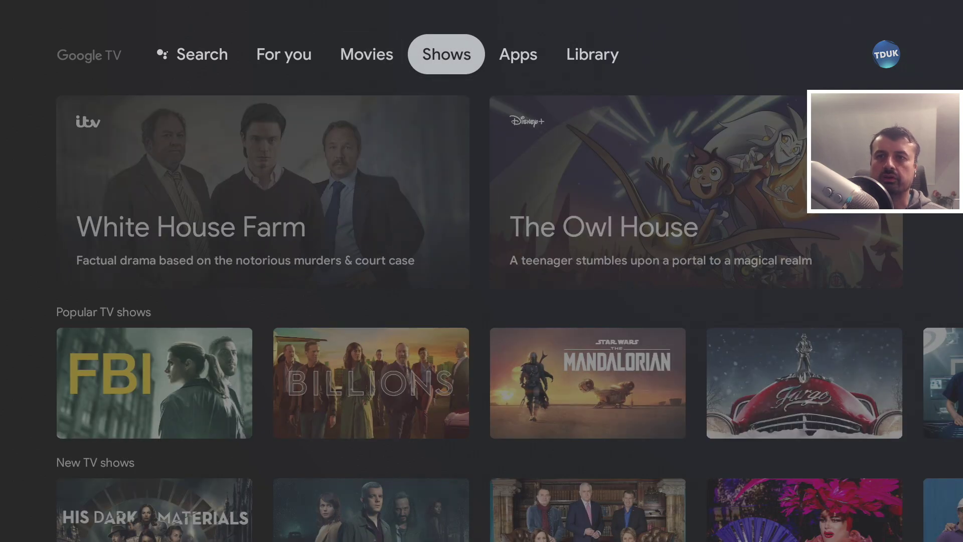
pyautogui.press('Left')
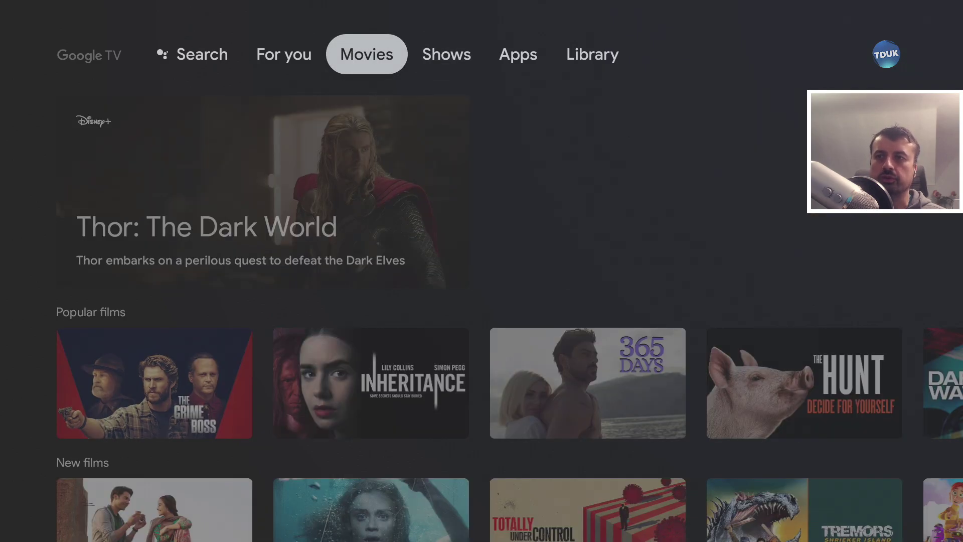
pyautogui.press('Left')
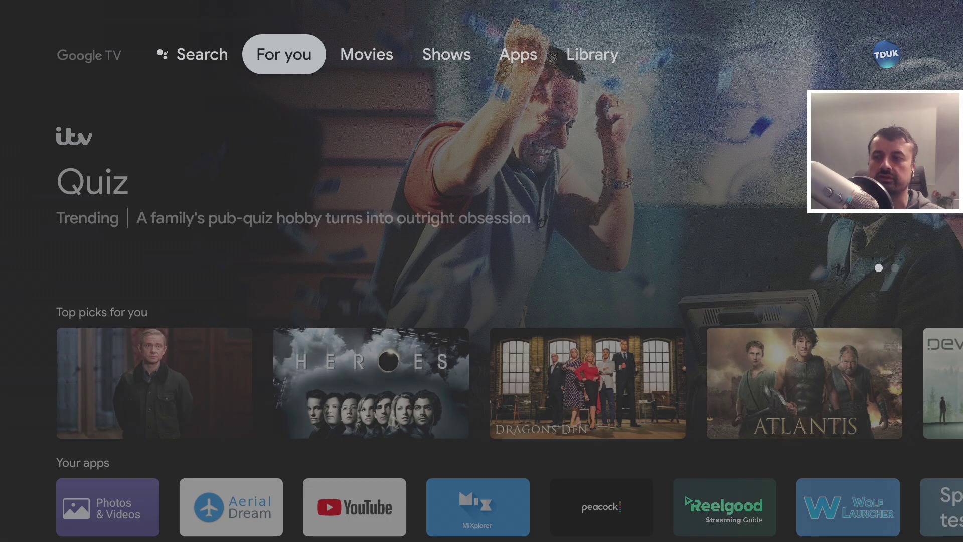
pyautogui.press('Down')
pyautogui.press('Down')
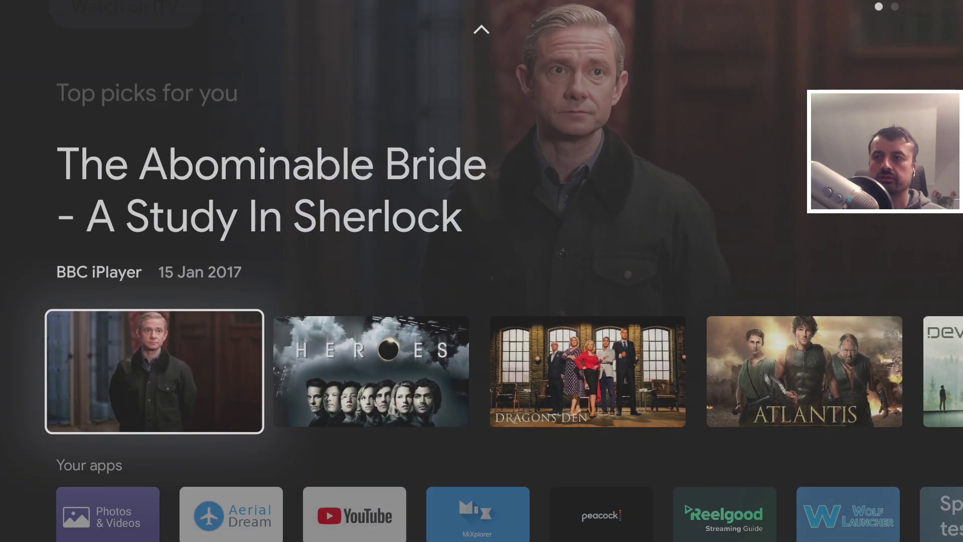
pyautogui.press('Down')
pyautogui.press('Up')
pyautogui.press('Right')
pyautogui.press('Right')
pyautogui.press('Up')
pyautogui.press('Up')
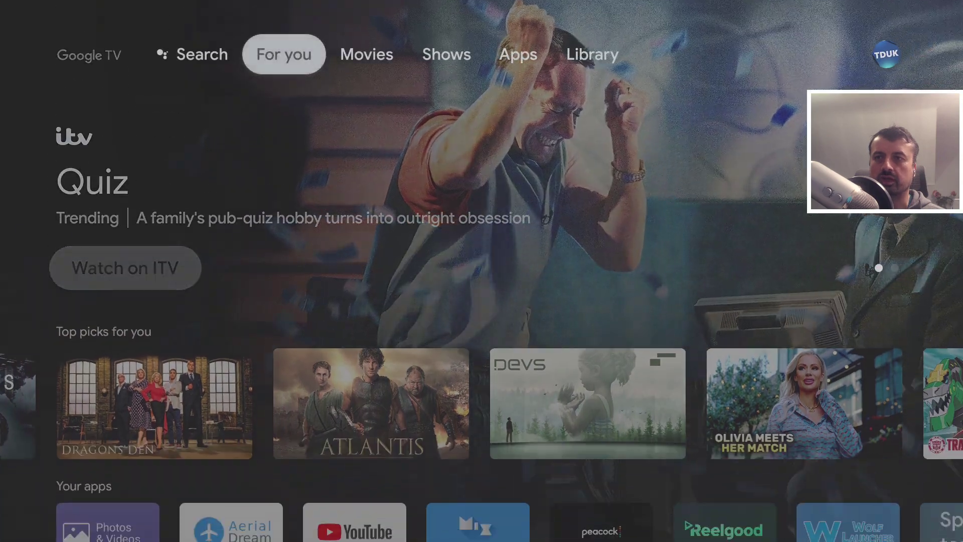
# Step: Move across Shows to the Apps page and open Launcher Manager Ultimate from the full app list
pyautogui.press('Right')
pyautogui.press('Right')
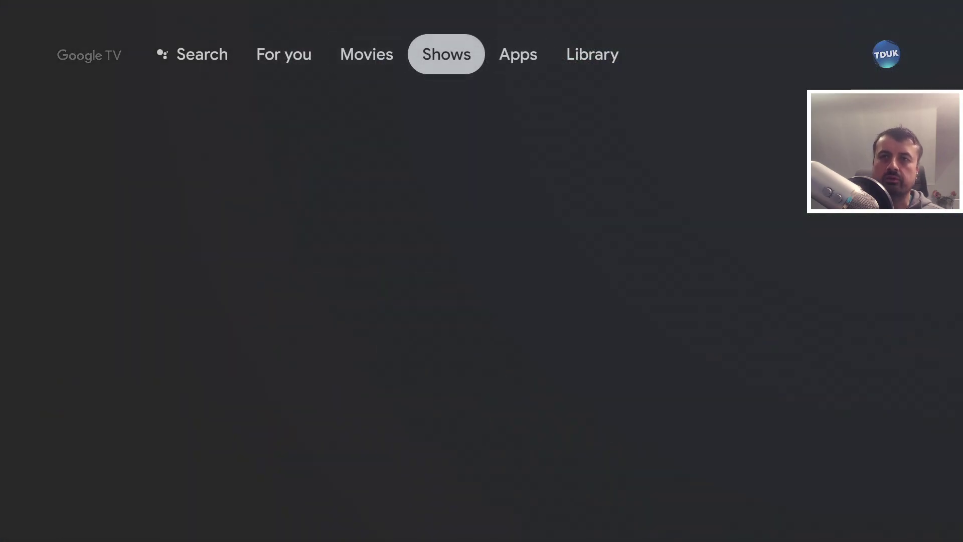
pyautogui.press('Down')
pyautogui.press('Up')
pyautogui.press('Right')
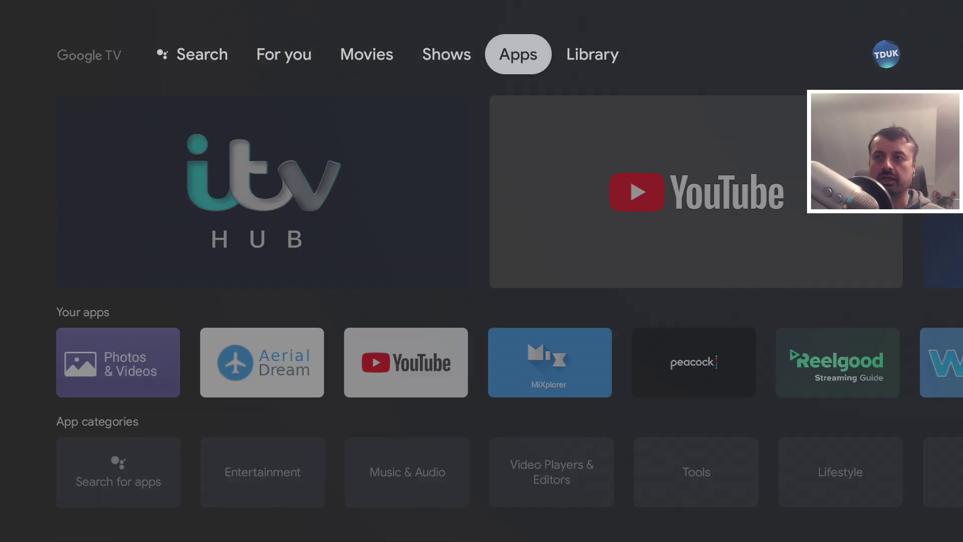
pyautogui.press('Down')
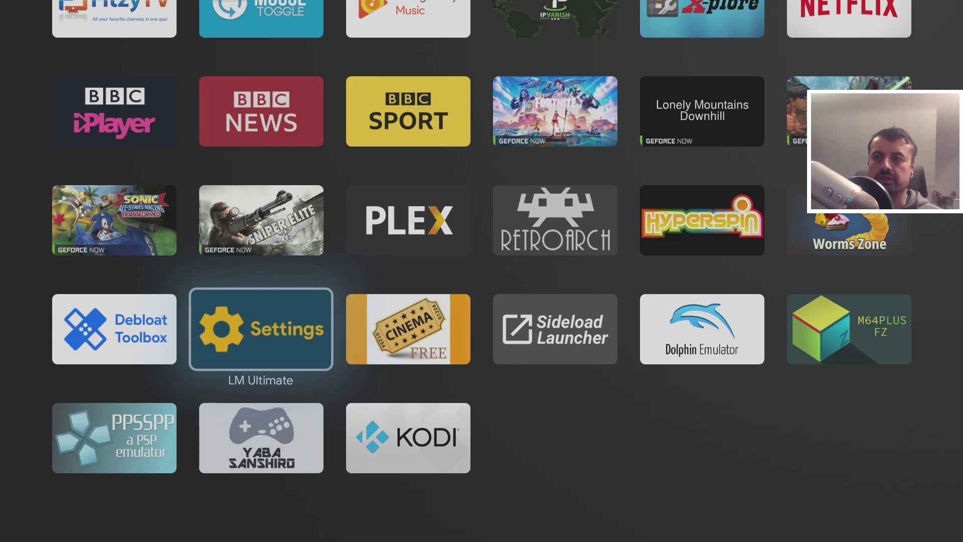
pyautogui.press('Return')
pyautogui.press('Return')
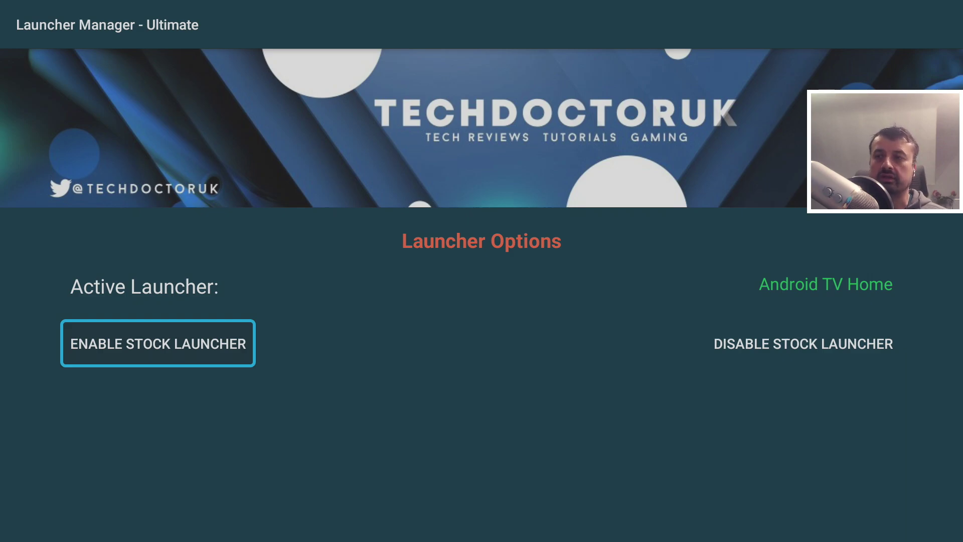
# Step: Choose ENABLE STOCK LAUNCHER in Launcher Manager Ultimate
pyautogui.press('Right')
pyautogui.press('Left')
pyautogui.press('Return')
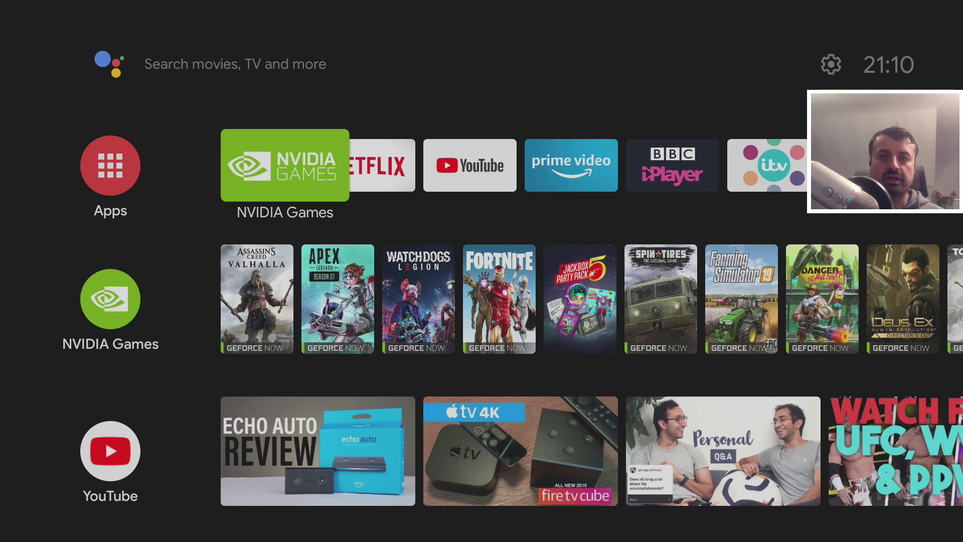
# Step: Scroll the Android TV home app row past Play Store to Sideload Launcher
pyautogui.press('Right')
pyautogui.press('Right')
pyautogui.press('Right')
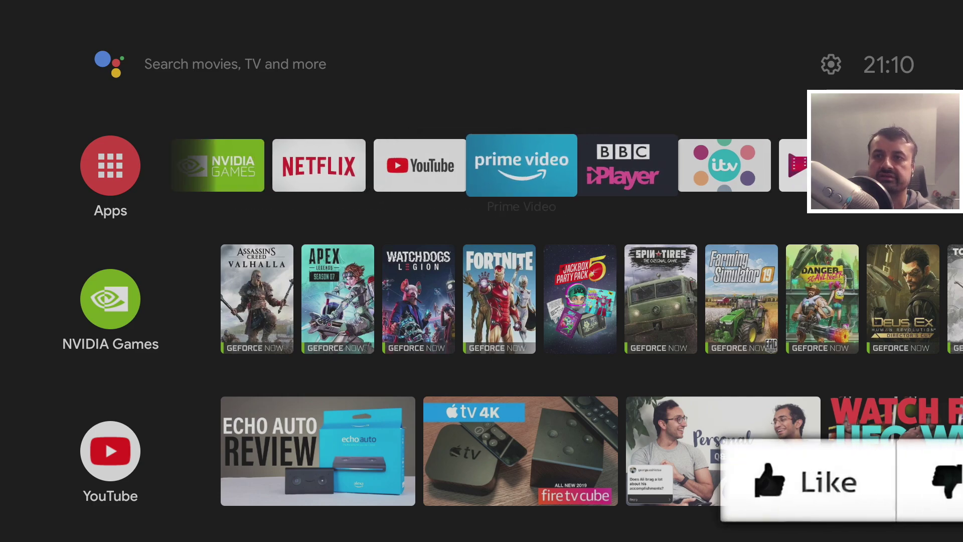
pyautogui.press('Right')
pyautogui.press('Right')
pyautogui.press('Right')
pyautogui.press('Right')
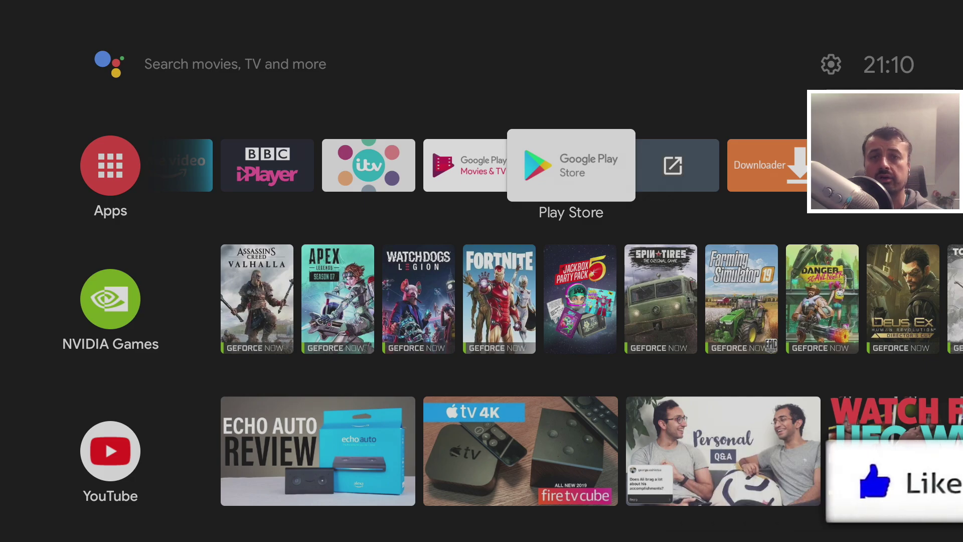
pyautogui.press('Right')
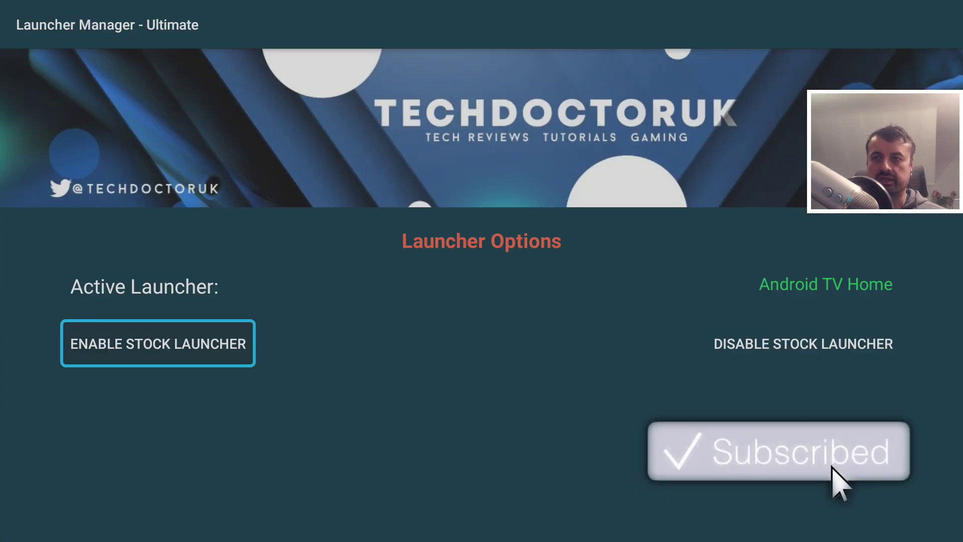
# Step: Back in Launcher Manager Ultimate, disable the stock launcher and pick Wolf Launcher in the Home chooser
pyautogui.press('Right')
pyautogui.press('Return')
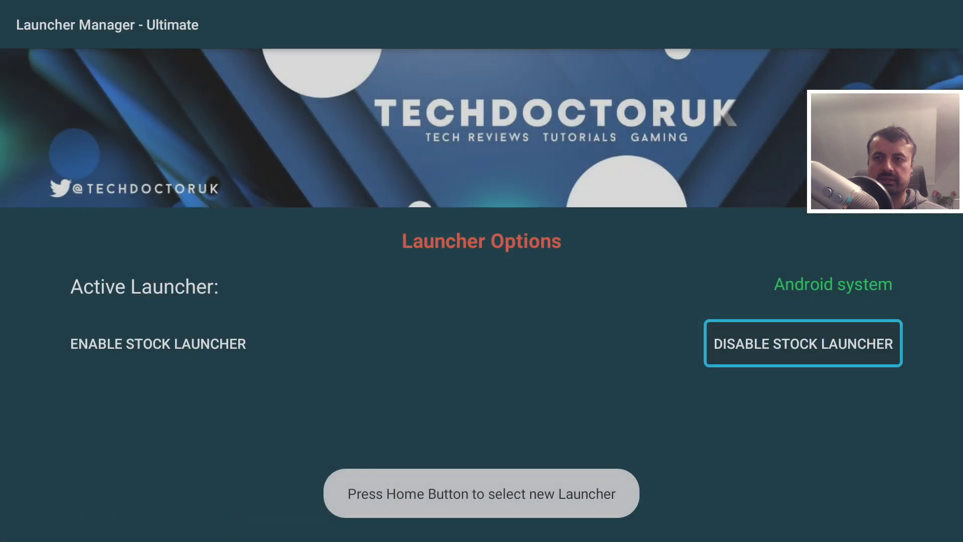
pyautogui.press('Home')
pyautogui.press('Down')
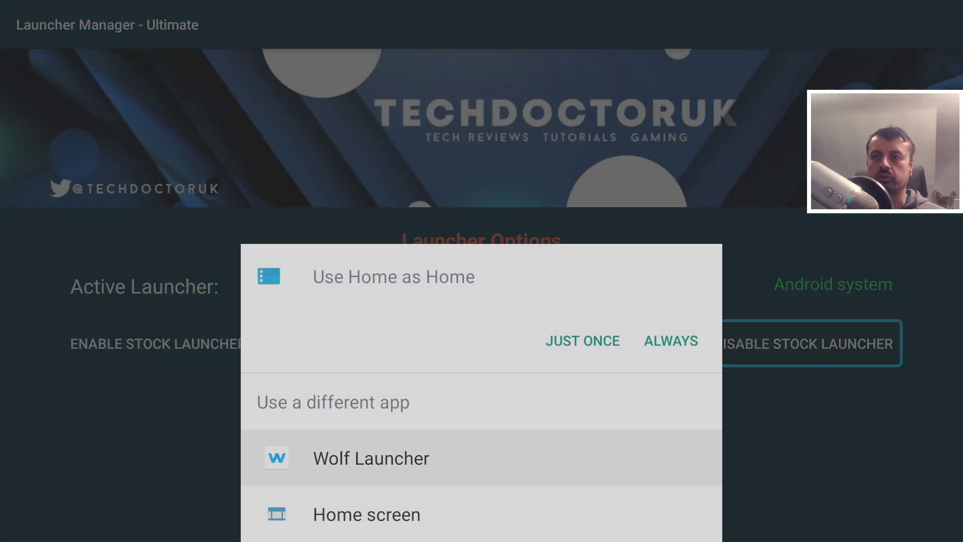
pyautogui.press('Return')
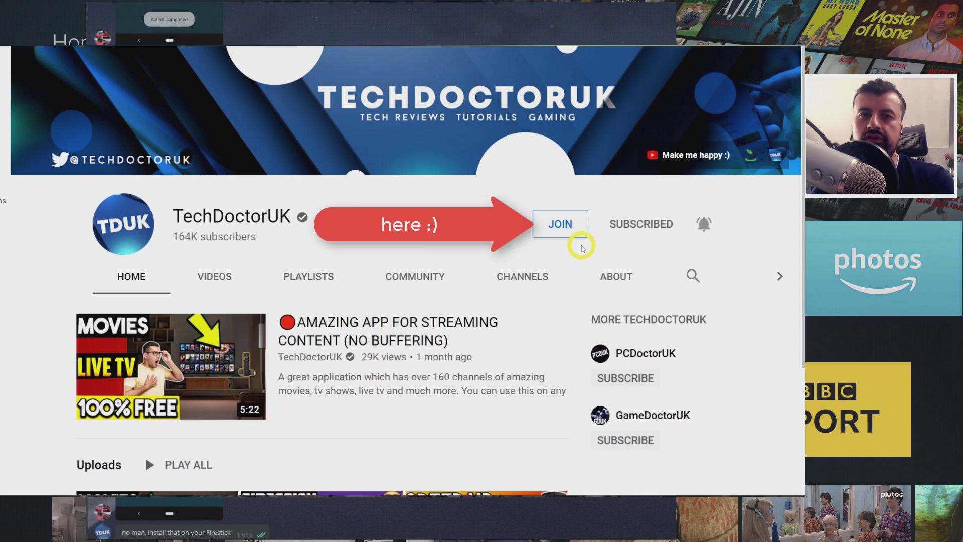
# Step: Let Wolf Launcher load its home screen with the London 3°C weather widget
pyautogui.click(560, 226)
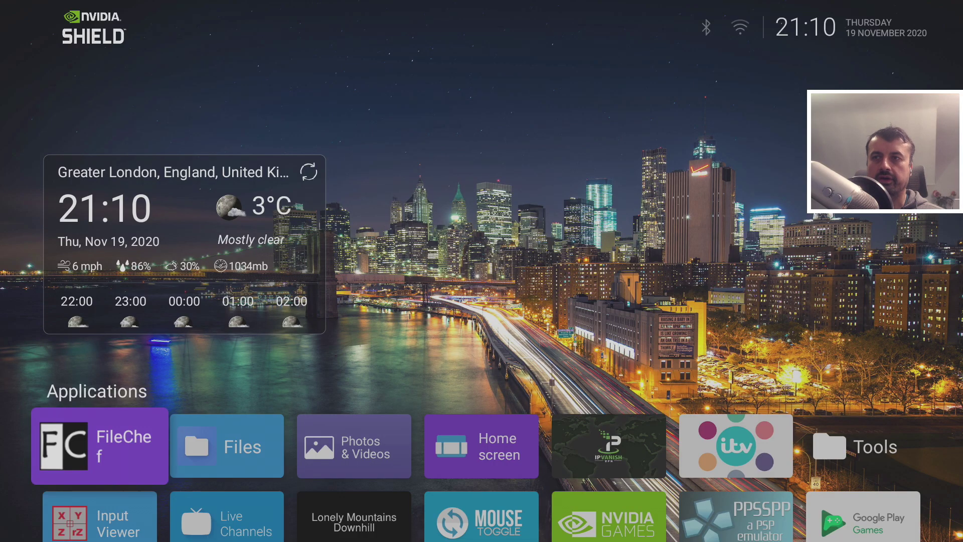
# Step: Set Wolf Launcher as the home app with ALWAYS
pyautogui.press('Home')
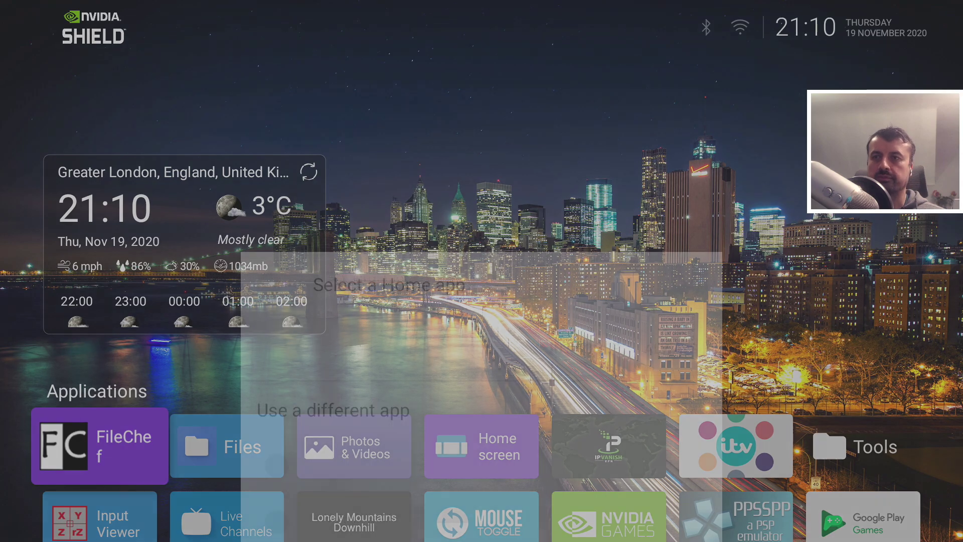
pyautogui.press('Right')
pyautogui.press('Return')
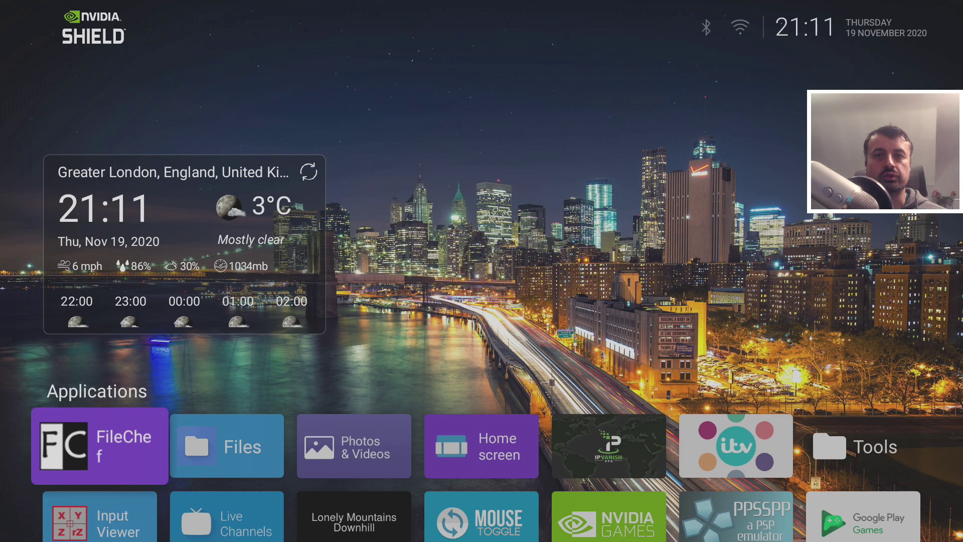
# Step: Browse the Applications grid, then return to the top of the home screen
pyautogui.press('Down')
pyautogui.press('Down')
pyautogui.press('Right')
pyautogui.press('Right')
pyautogui.press('Right')
pyautogui.press('Right')
pyautogui.press('Right')
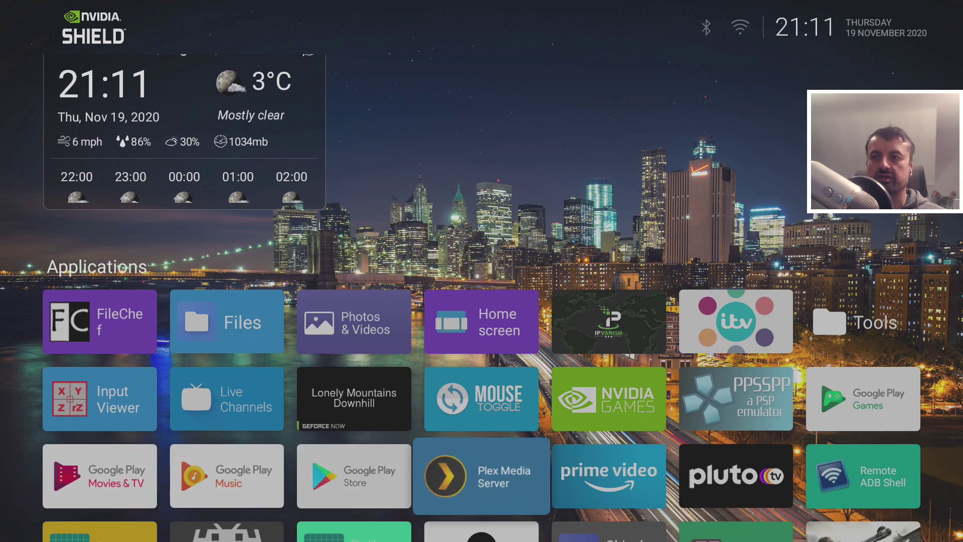
pyautogui.press('Left')
pyautogui.press('Left')
pyautogui.press('Left')
pyautogui.press('Left')
pyautogui.press('Up')
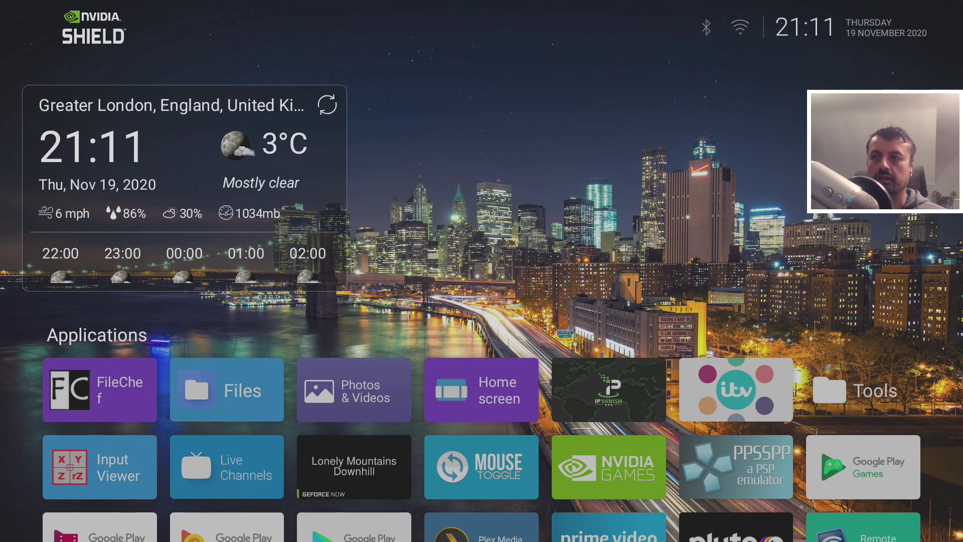
# Step: Set the weather widget's Scale Widget Content value to 65
pyautogui.press('Menu')
pyautogui.press('Down')
pyautogui.press('Down')
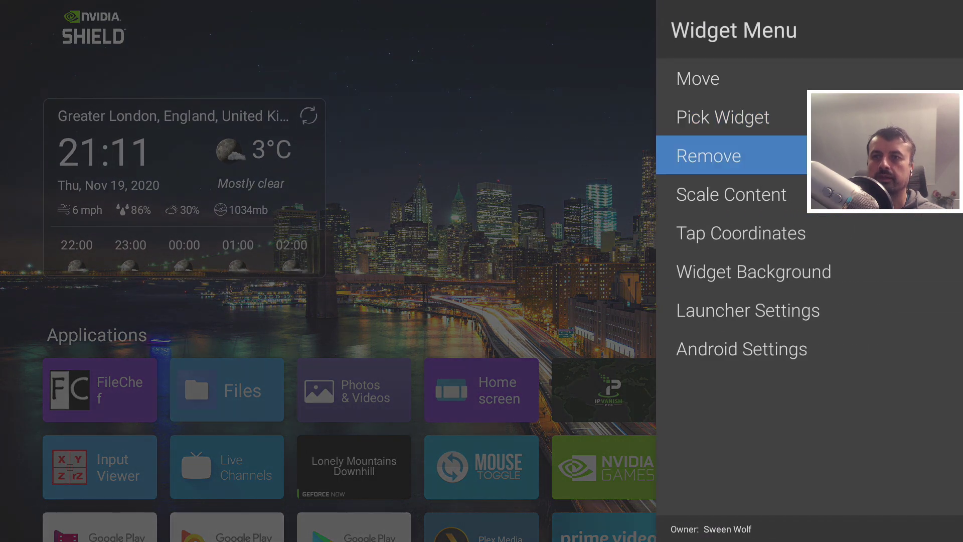
pyautogui.press('Down')
pyautogui.press('Return')
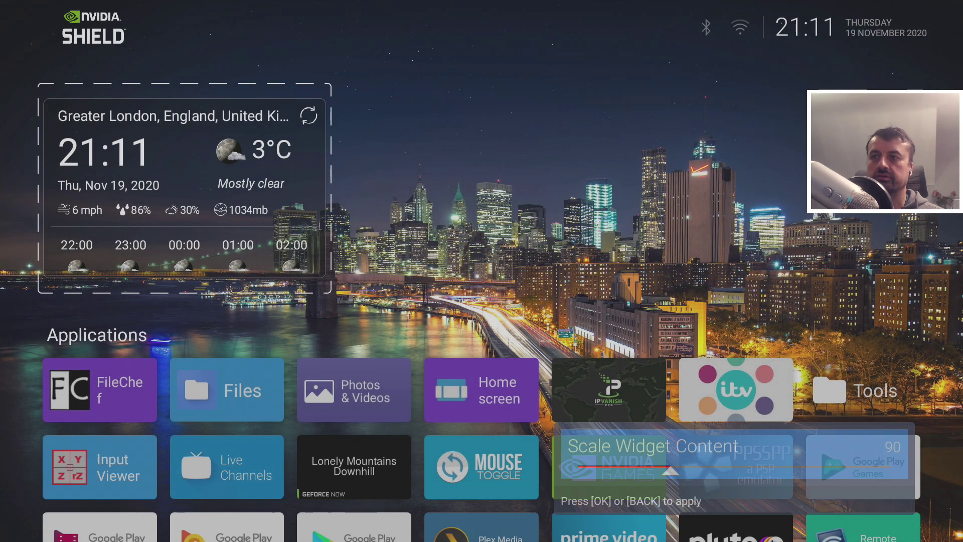
pyautogui.press('Left')
pyautogui.press('Left')
pyautogui.press('Left')
pyautogui.press('Left')
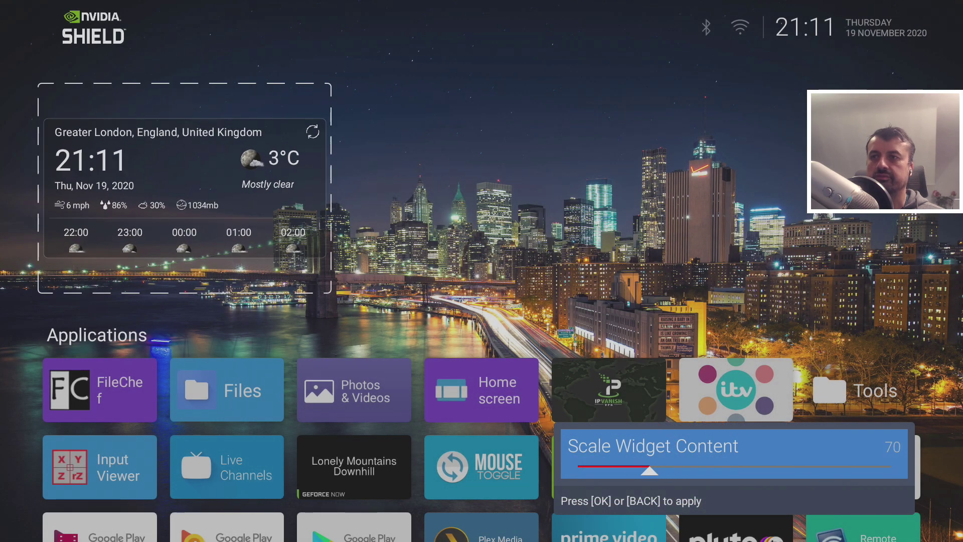
pyautogui.press('Return')
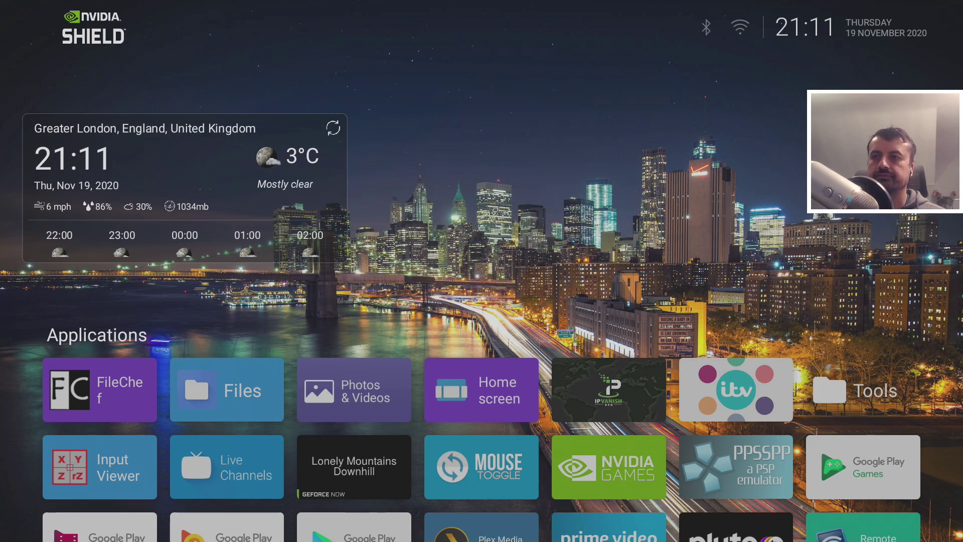
# Step: Replace the weather widget with the minimal clock-and-weather widget via Pick Widget
pyautogui.press('Menu')
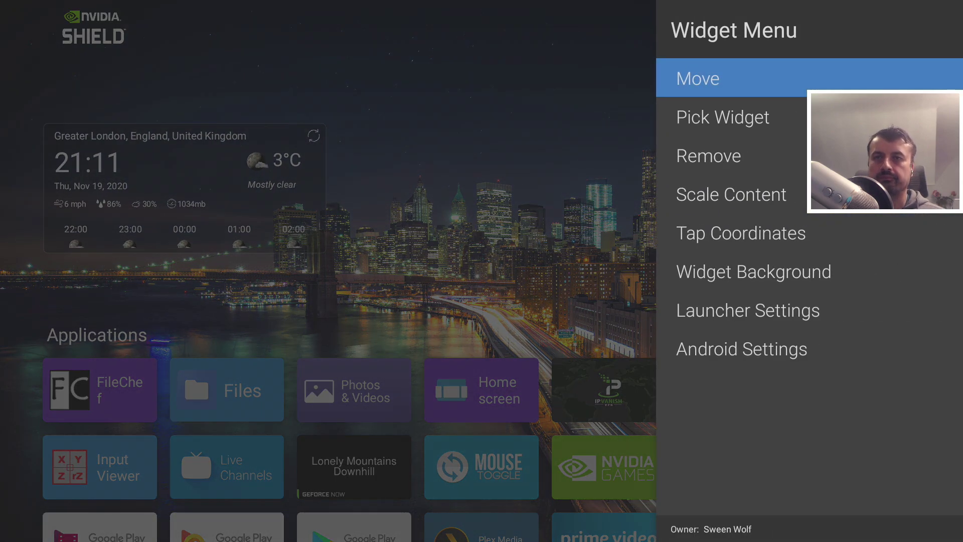
pyautogui.press('Down')
pyautogui.press('Return')
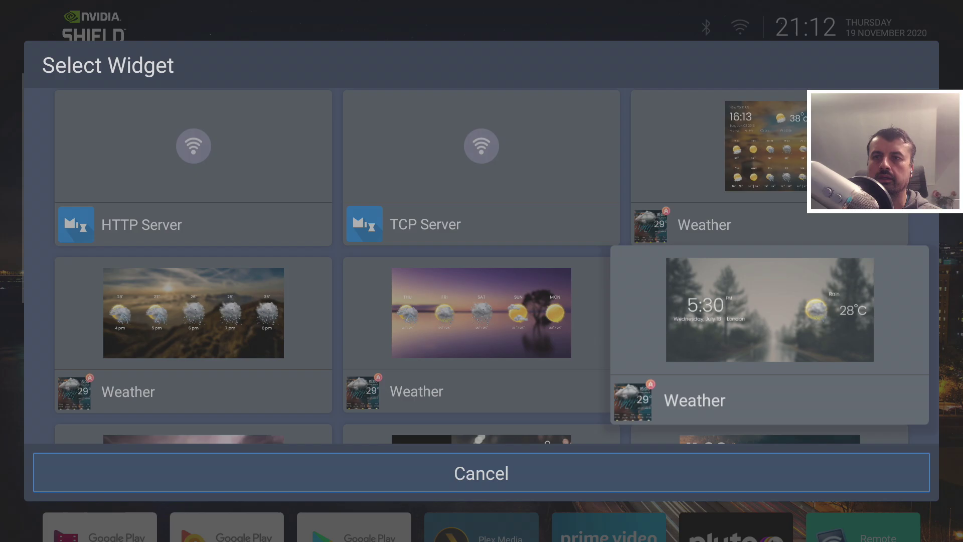
pyautogui.press('Return')
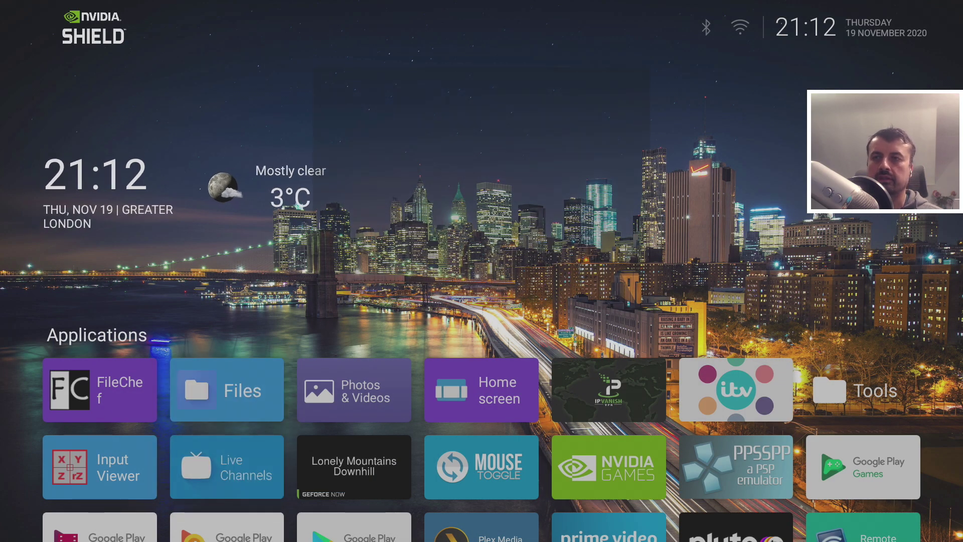
pyautogui.press('Menu')
pyautogui.press('Down')
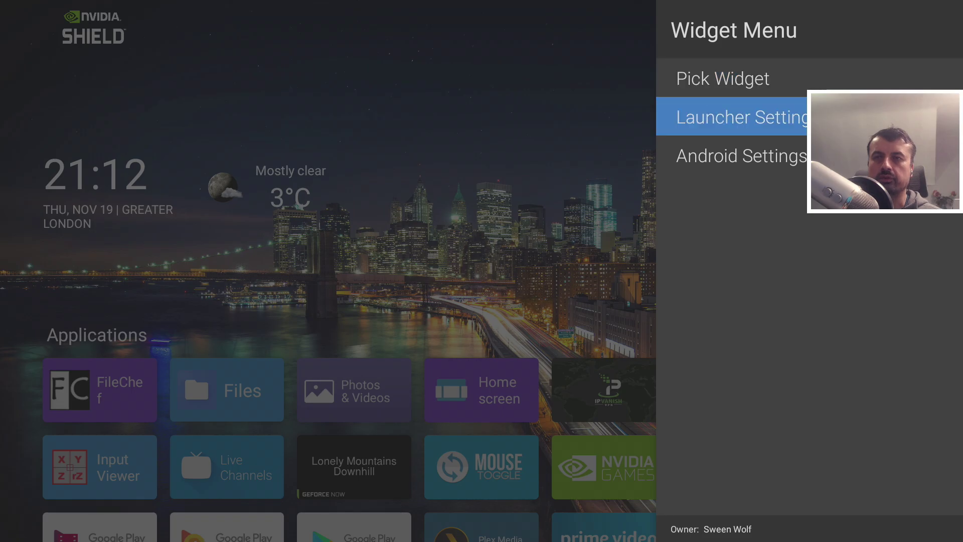
# Step: Go to Launcher Settings > Wallpaper and open the wallpaper image picker
pyautogui.press('Return')
pyautogui.press('Down')
pyautogui.press('Return')
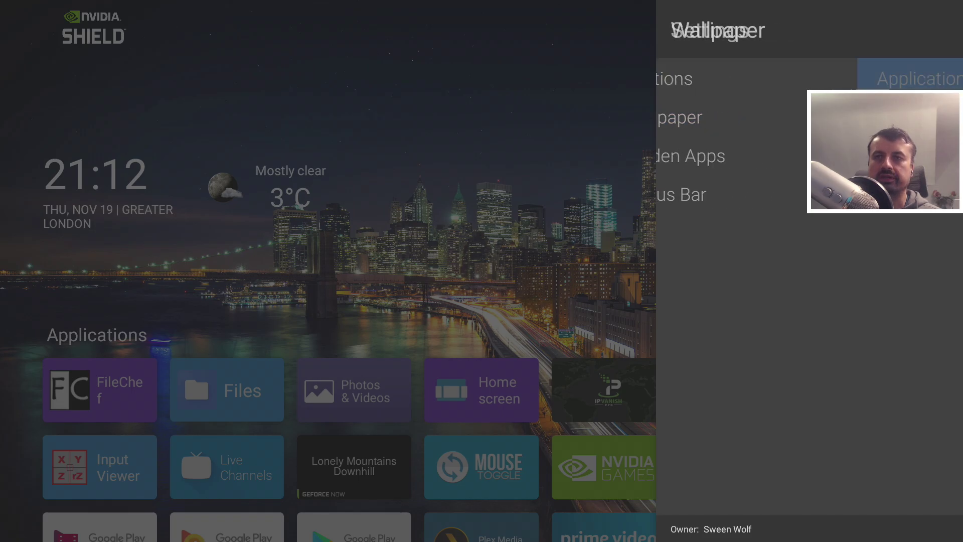
pyautogui.press('Down')
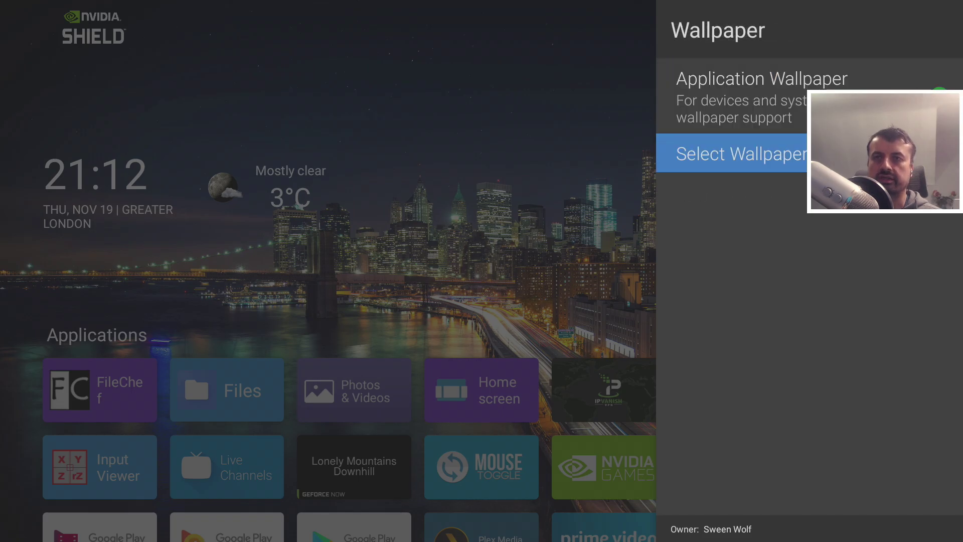
pyautogui.press('Return')
# Step: Pick the pexels vineyard photo from Internal Storage > Downloader as the wallpaper
pyautogui.press('Return')
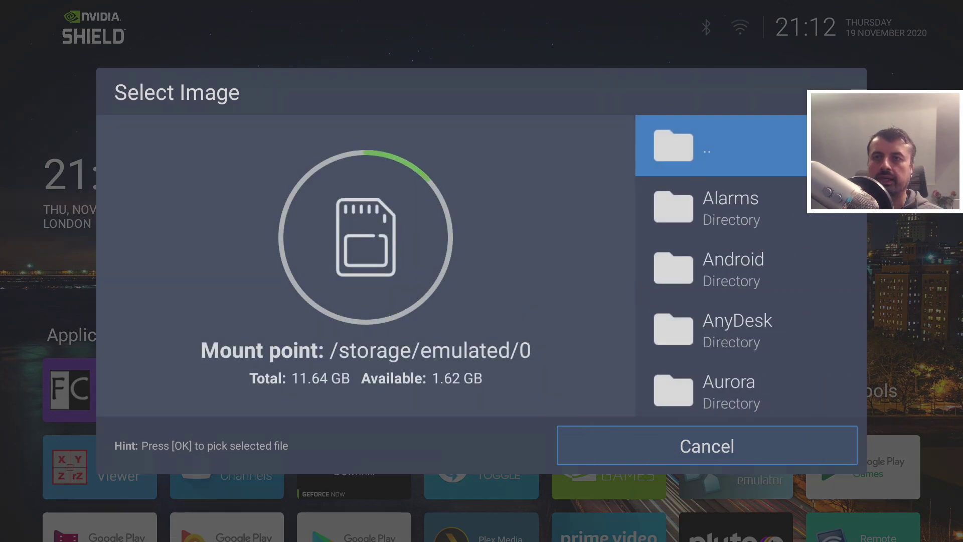
pyautogui.press('Return')
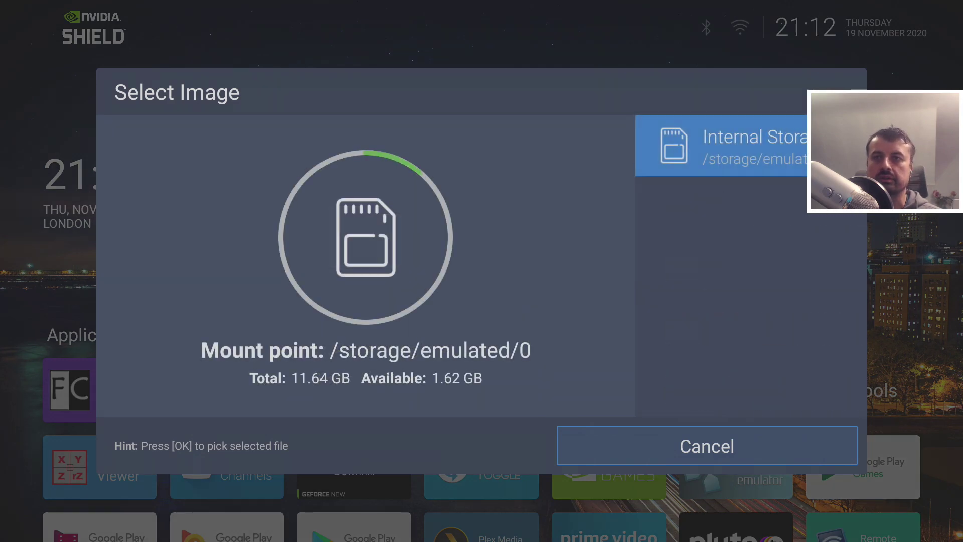
pyautogui.press('Return')
pyautogui.press('Down')
pyautogui.press('Down')
pyautogui.press('Down')
pyautogui.press('Down')
pyautogui.press('Down')
pyautogui.press('Down')
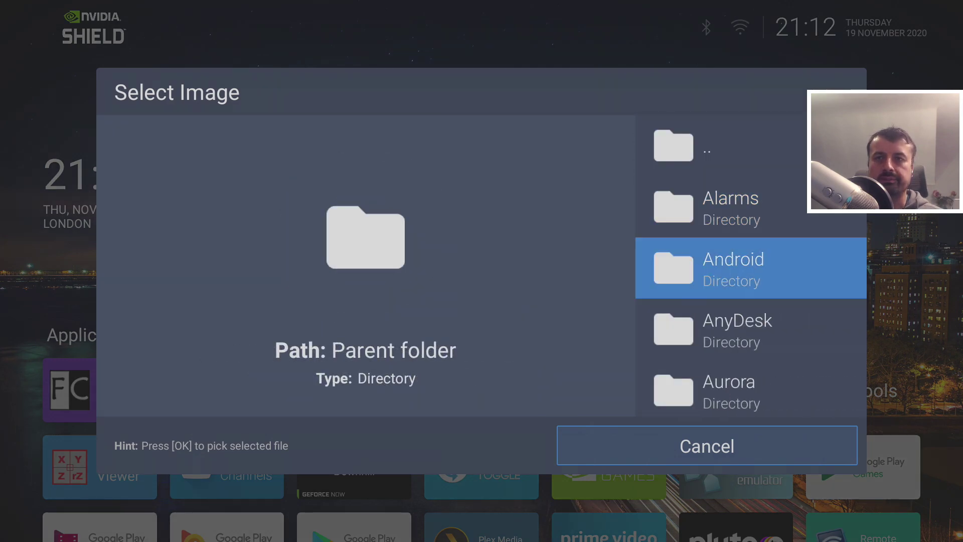
pyautogui.press('Down')
pyautogui.press('Down')
pyautogui.press('Down')
pyautogui.press('Down')
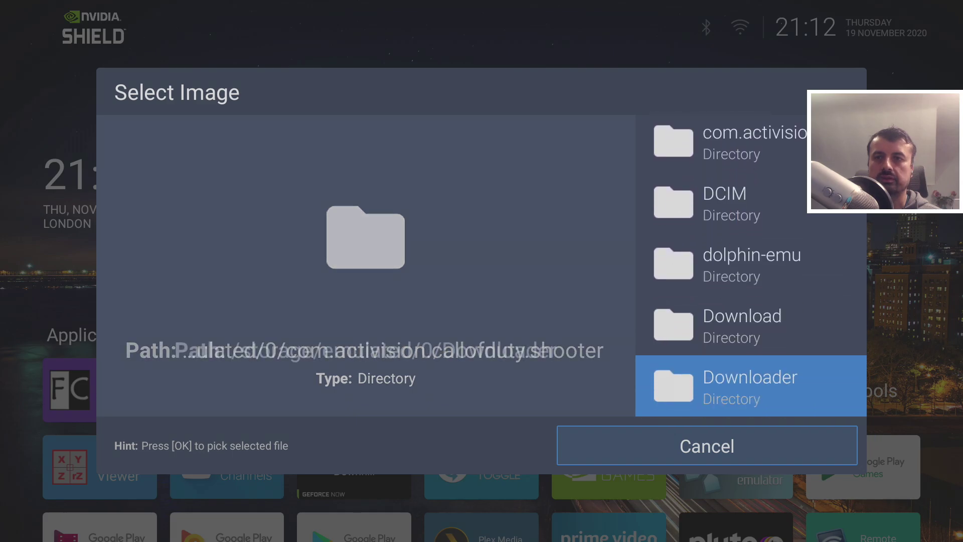
pyautogui.press('Return')
pyautogui.press('Down')
pyautogui.press('Down')
pyautogui.press('Down')
pyautogui.press('Down')
pyautogui.press('Down')
pyautogui.press('Down')
pyautogui.press('Down')
pyautogui.press('Down')
pyautogui.press('Down')
pyautogui.press('Down')
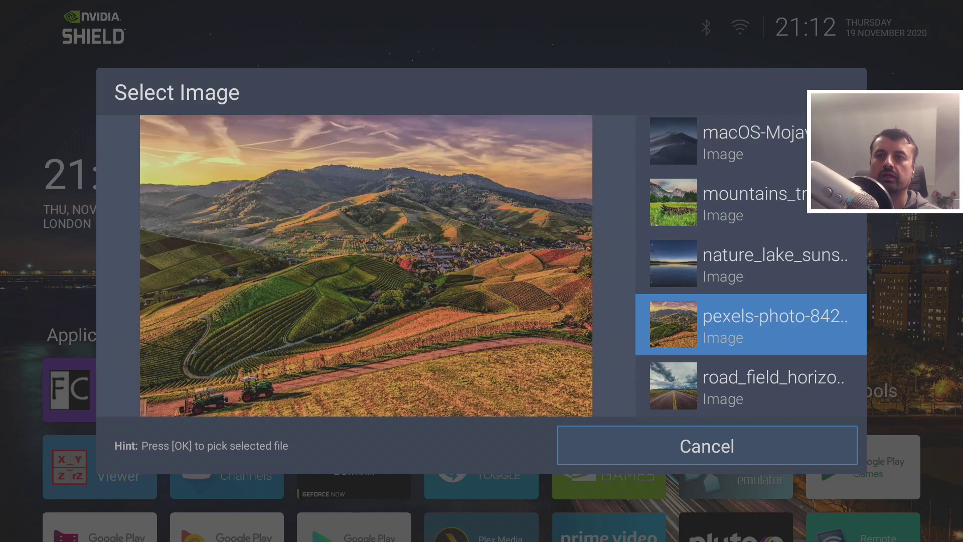
pyautogui.press('Return')
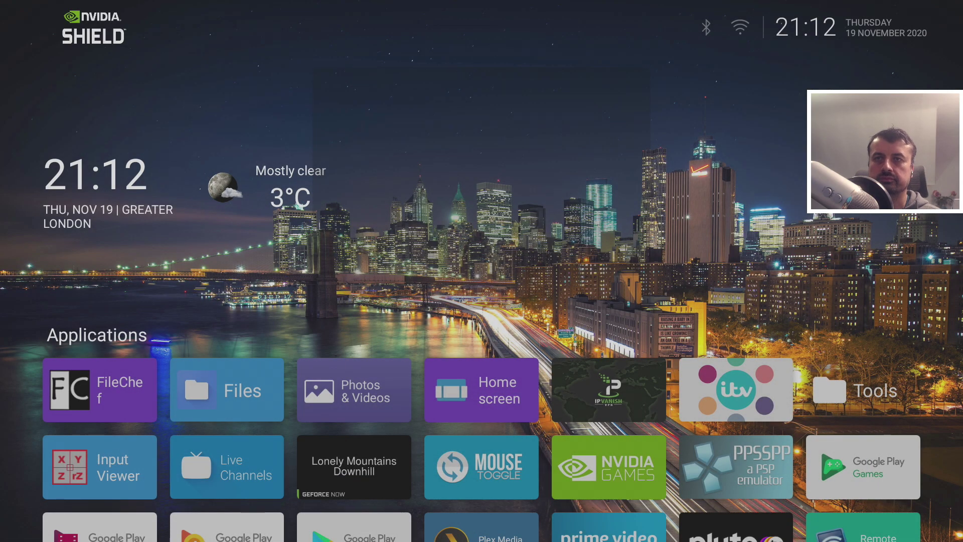
pyautogui.press('Down')
pyautogui.press('Down')
pyautogui.press('Down')
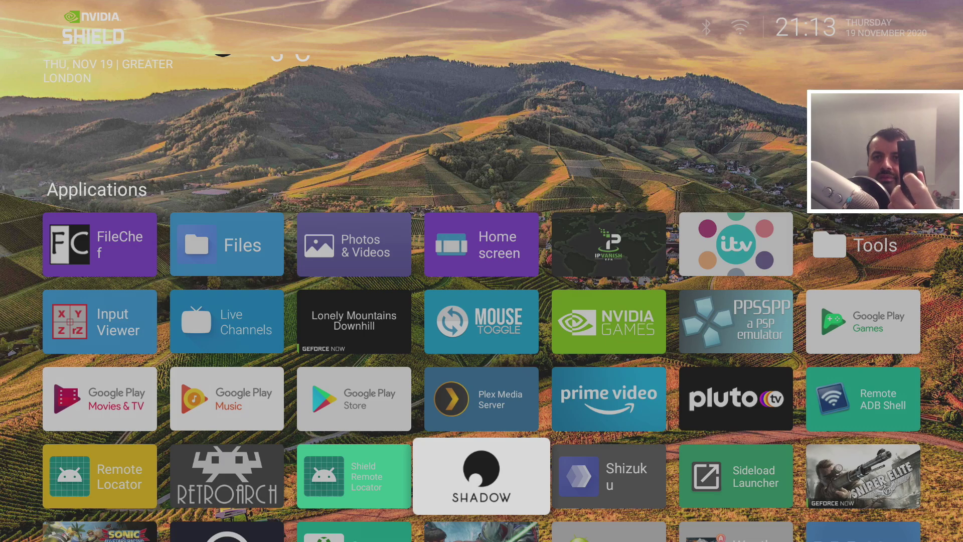
# Step: Browse the recent-apps cards, ending with Launcher Manager in focus
pyautogui.hotkey('alt', 'Tab')
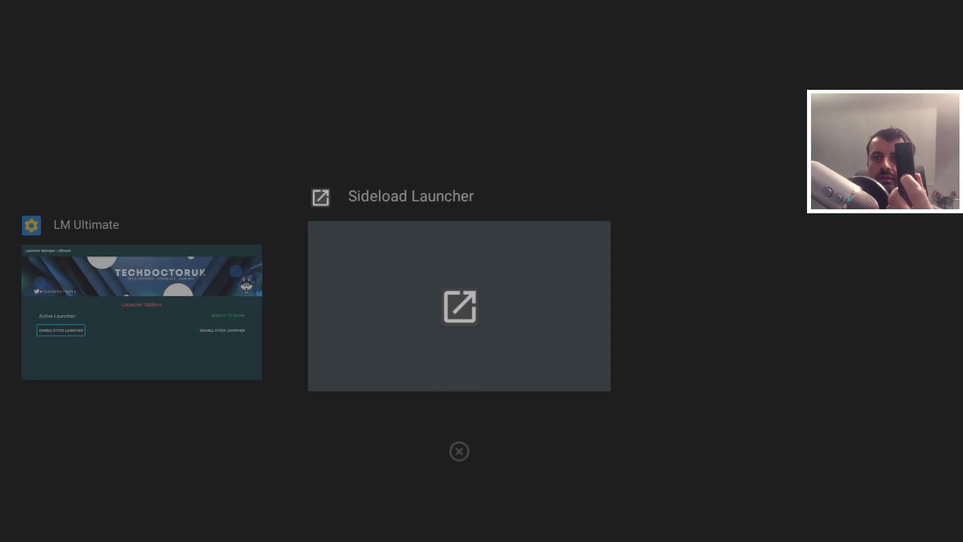
pyautogui.press('Left')
pyautogui.press('Left')
pyautogui.press('Left')
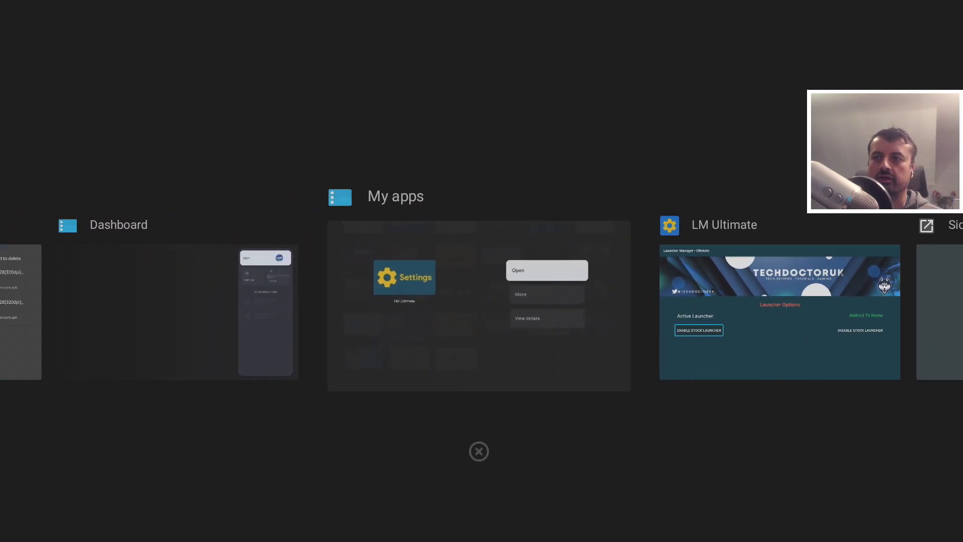
pyautogui.press('Right')
pyautogui.press('Right')
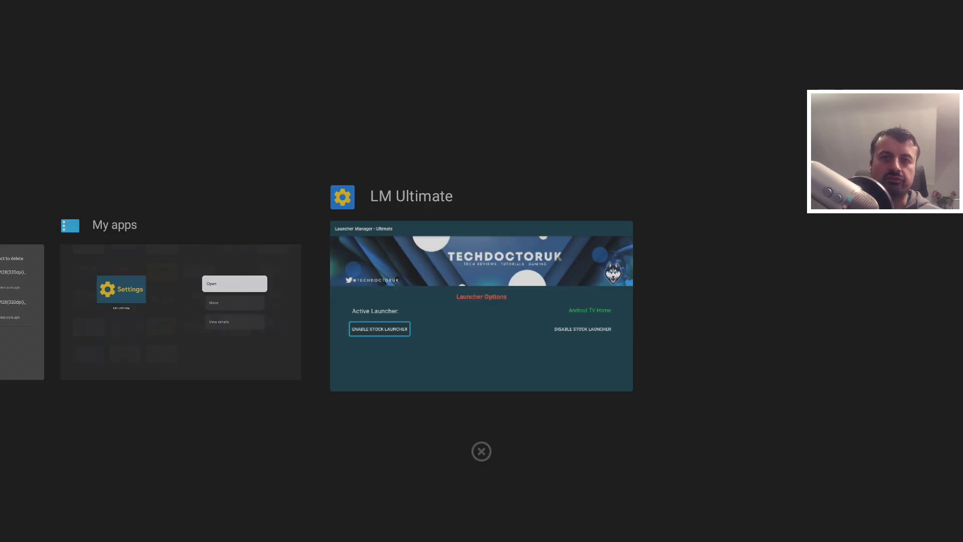
pyautogui.press('Left')
pyautogui.press('Left')
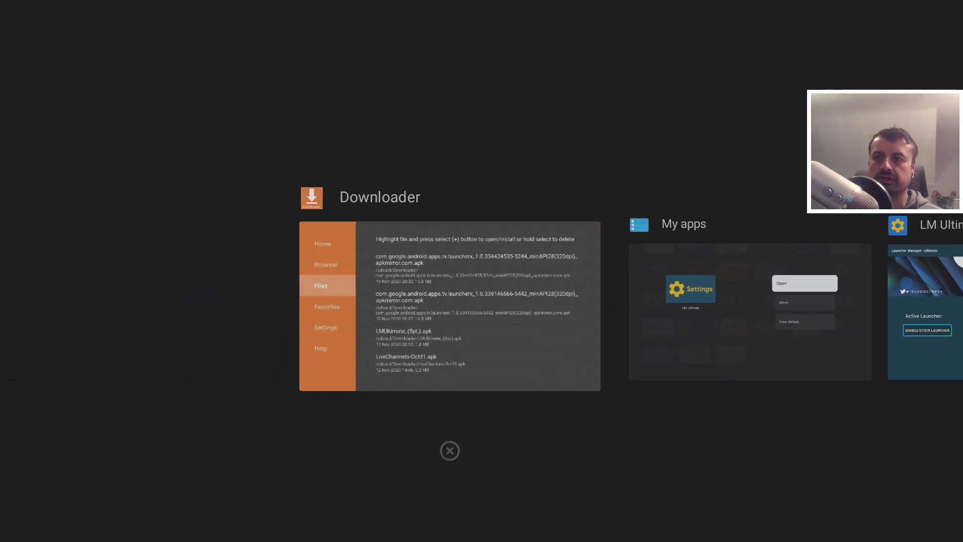
pyautogui.press('Right')
pyautogui.press('Right')
pyautogui.press('Left')
pyautogui.press('Right')
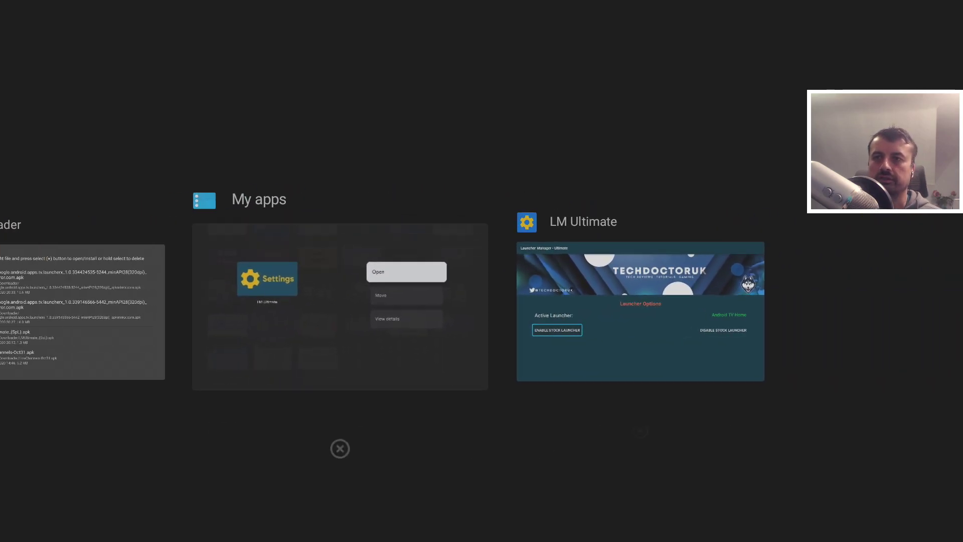
# Step: Return to Wolf Launcher's vineyard home screen and glance through the apps grid
pyautogui.press('Home')
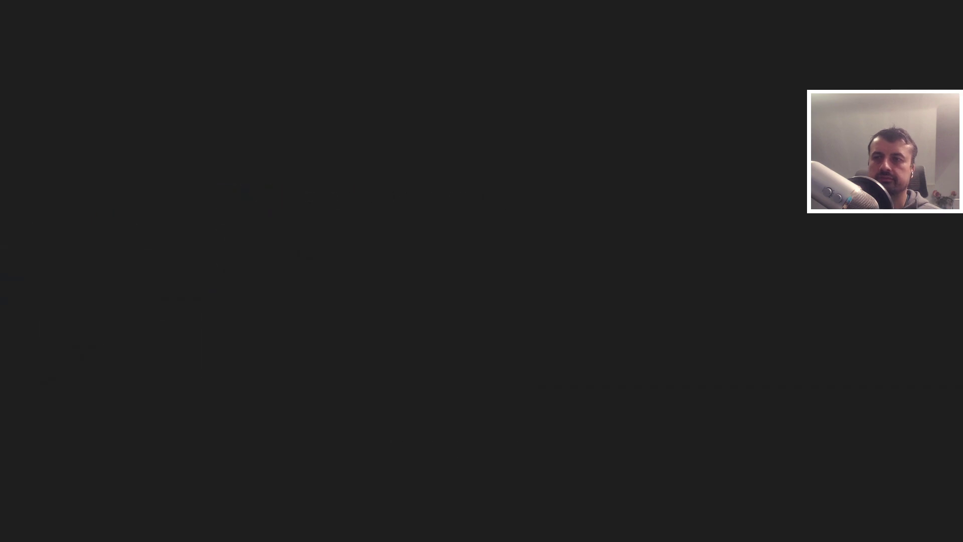
pyautogui.press('Down')
pyautogui.press('Up')
pyautogui.press('Up')
pyautogui.press('Up')
pyautogui.press('Up')
pyautogui.press('Up')
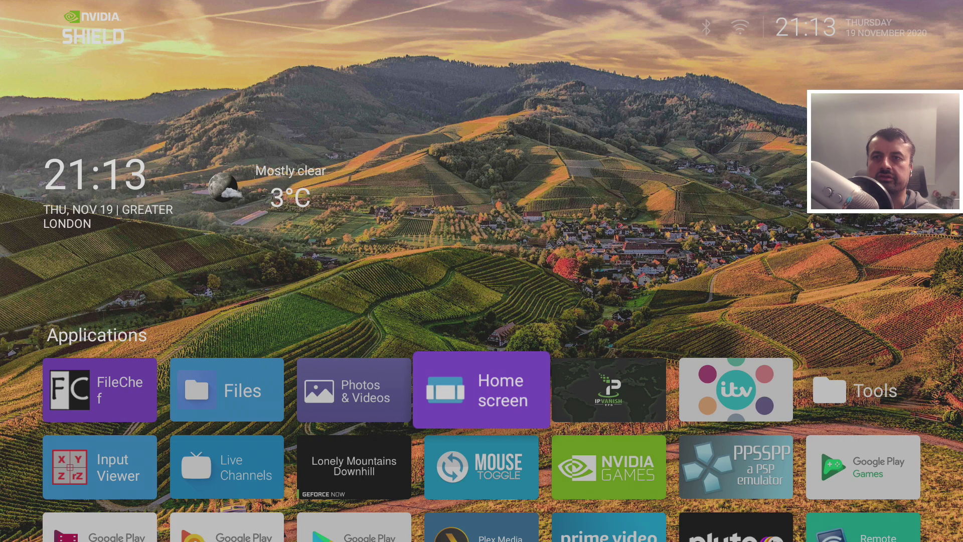
# Step: Select ENABLE STOCK LAUNCHER in Launcher Manager - Ultimate, then return to the Android TV Home screen
pyautogui.press('Down')
pyautogui.press('Down')
pyautogui.press('Down')
pyautogui.press('Down')
pyautogui.press('Down')
pyautogui.press('Down')
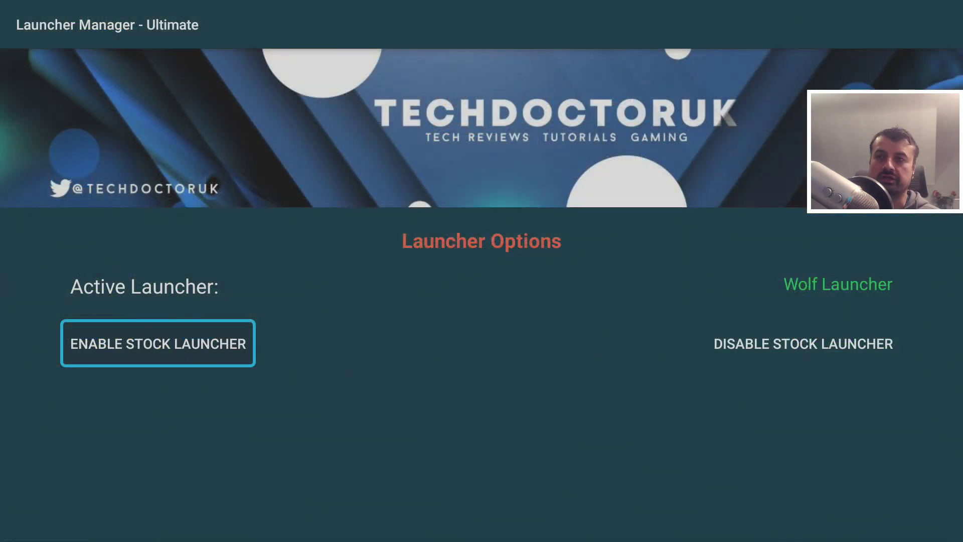
pyautogui.press('Right')
pyautogui.press('Left')
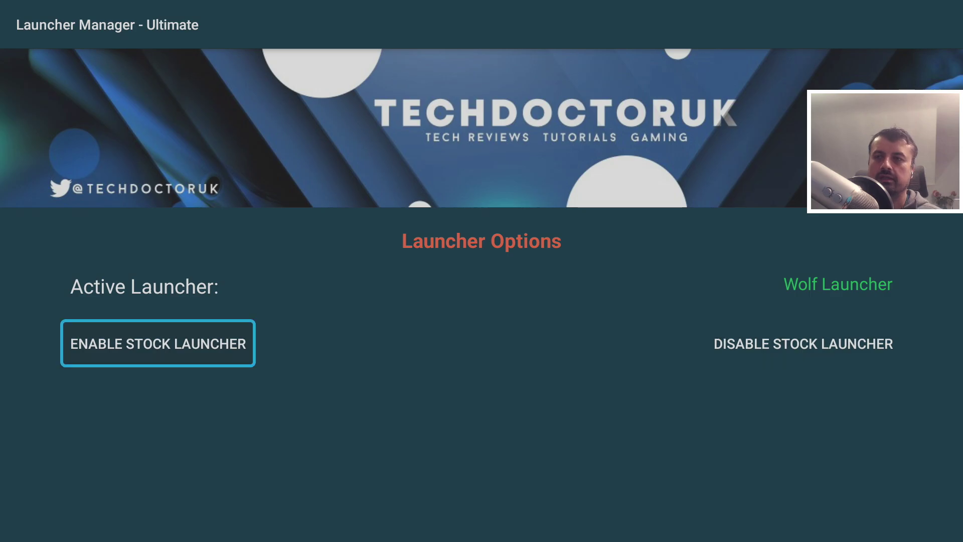
pyautogui.press('Return')
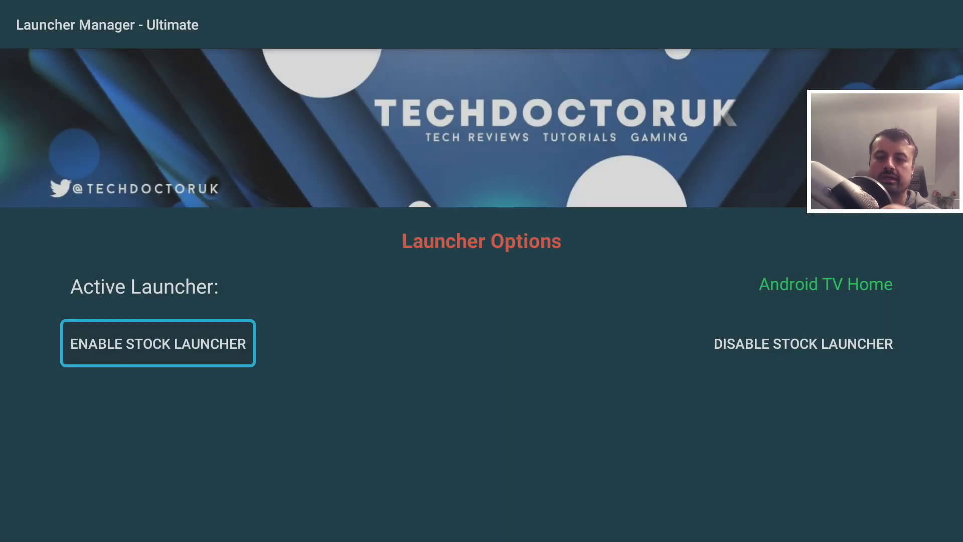
pyautogui.press('Home')
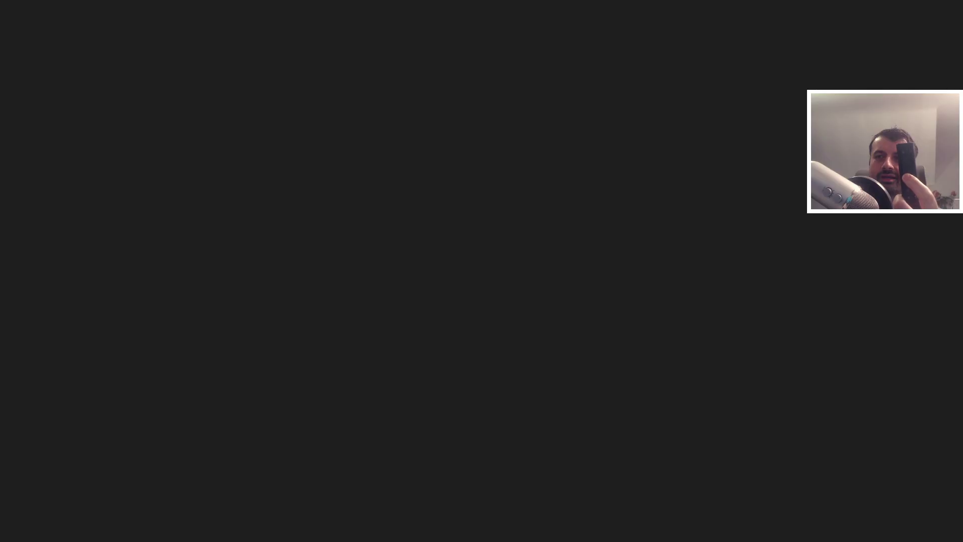